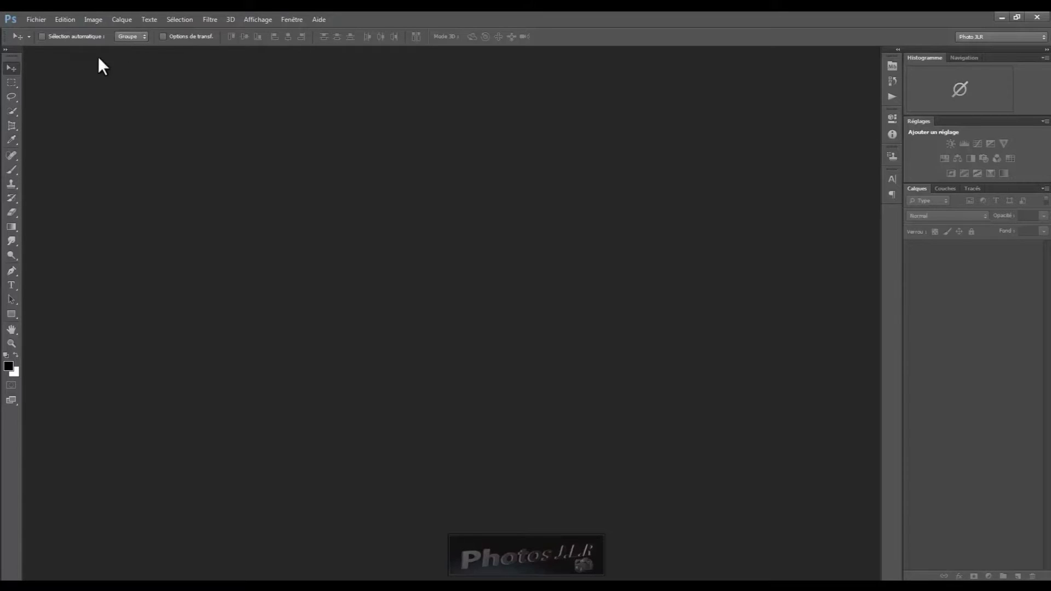
Open Ciel.jpg, Masque.jpg and Montagne.jpg together, leaving the mask's missing grayscale profile unmodified, and activate the Move tool
click(38, 19)
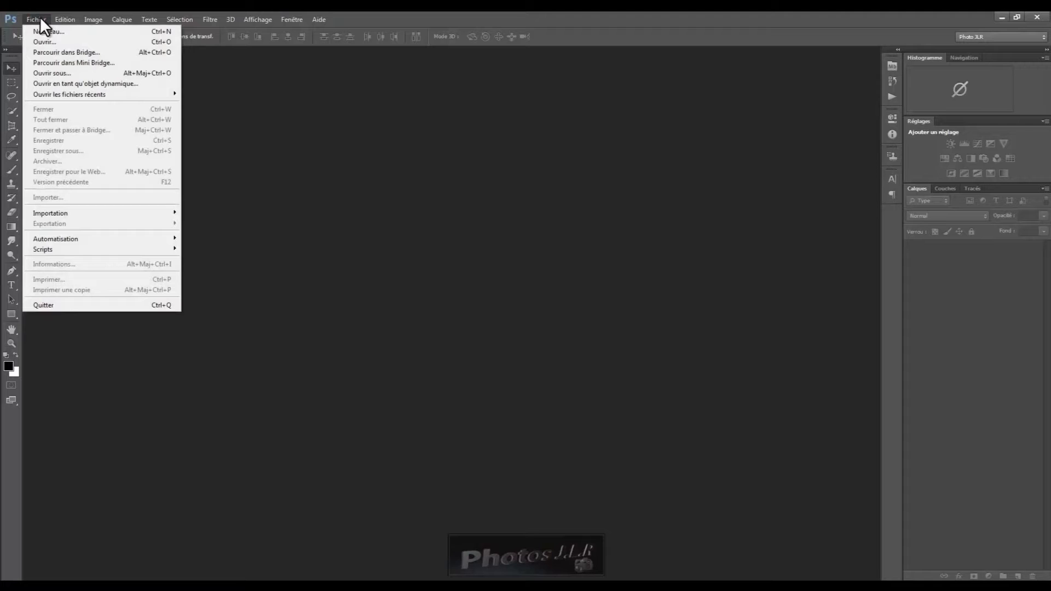
click(44, 41)
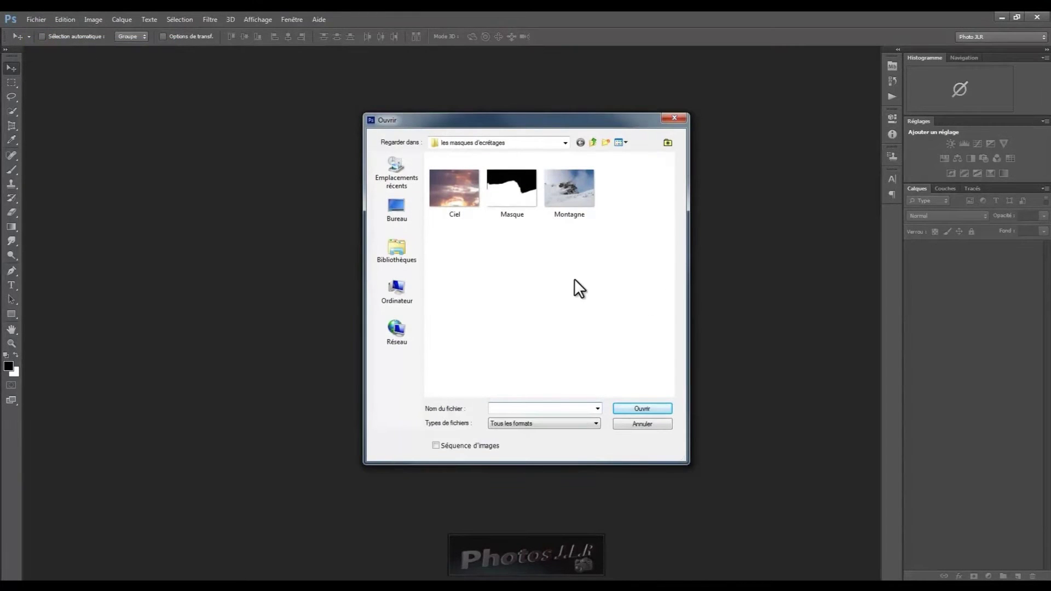
drag(452, 258, 619, 173)
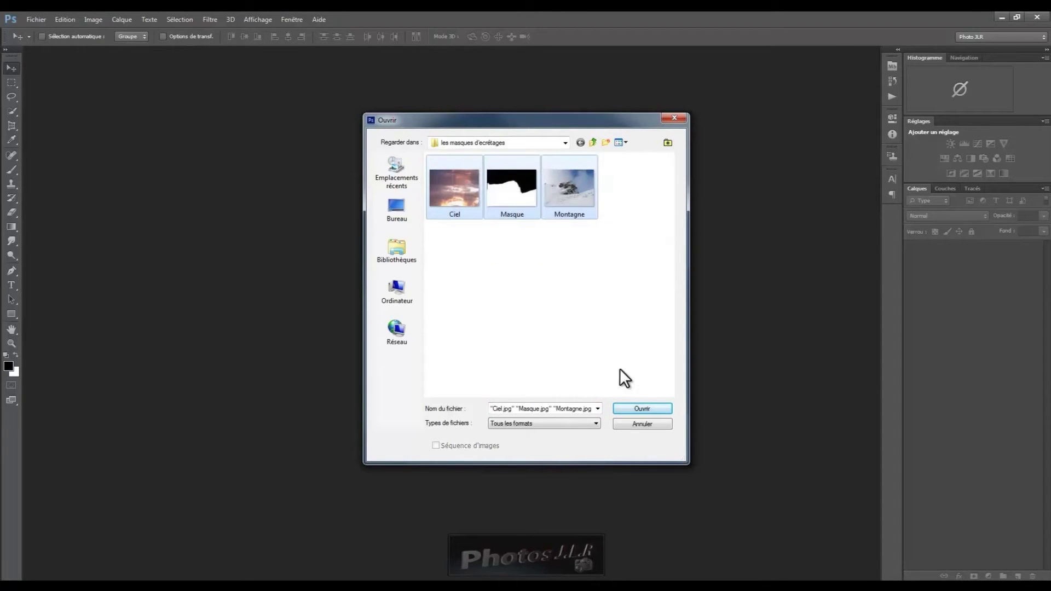
click(643, 409)
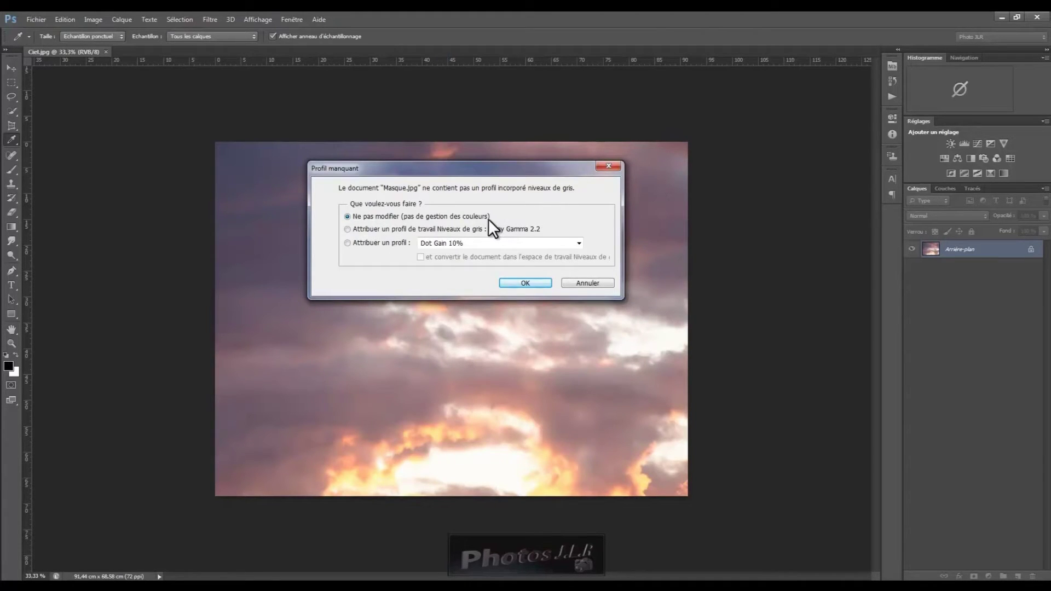
click(524, 282)
key(v)
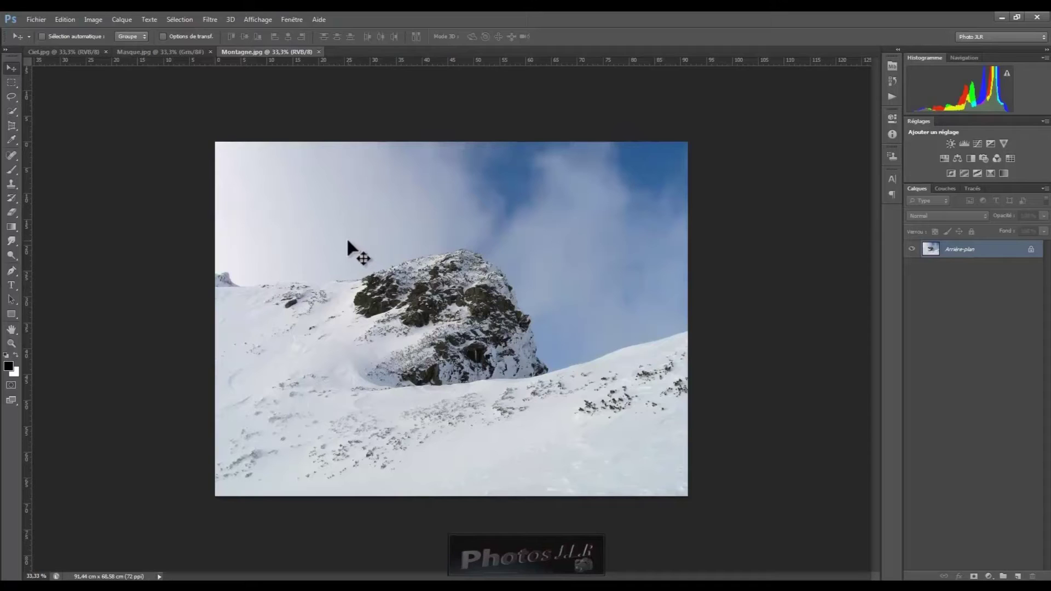
Look through the mask, mountain and sky images, and move Montagne.jpg to first place among the open documents
click(165, 51)
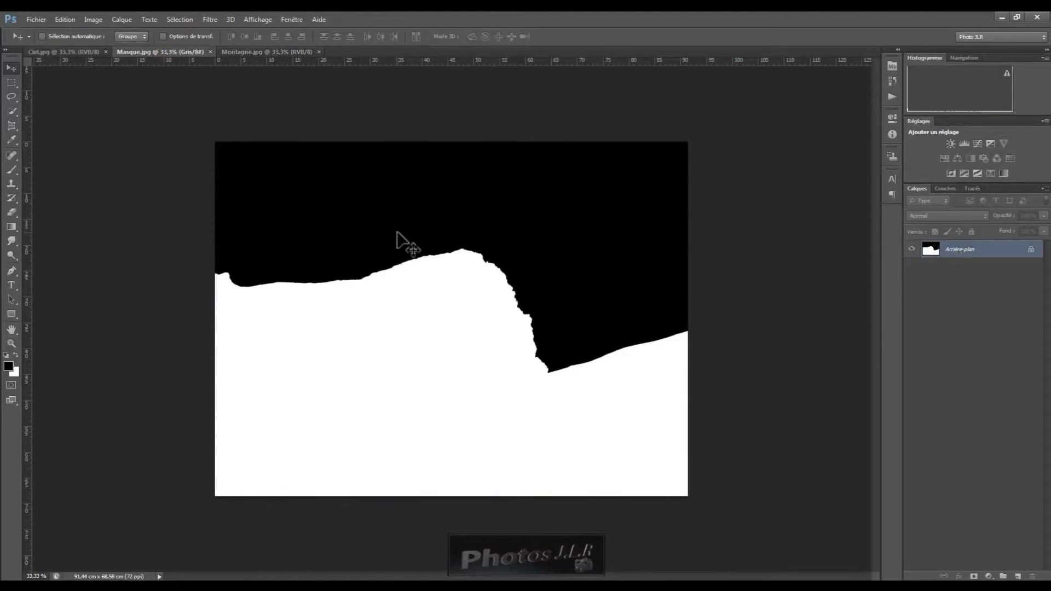
click(269, 52)
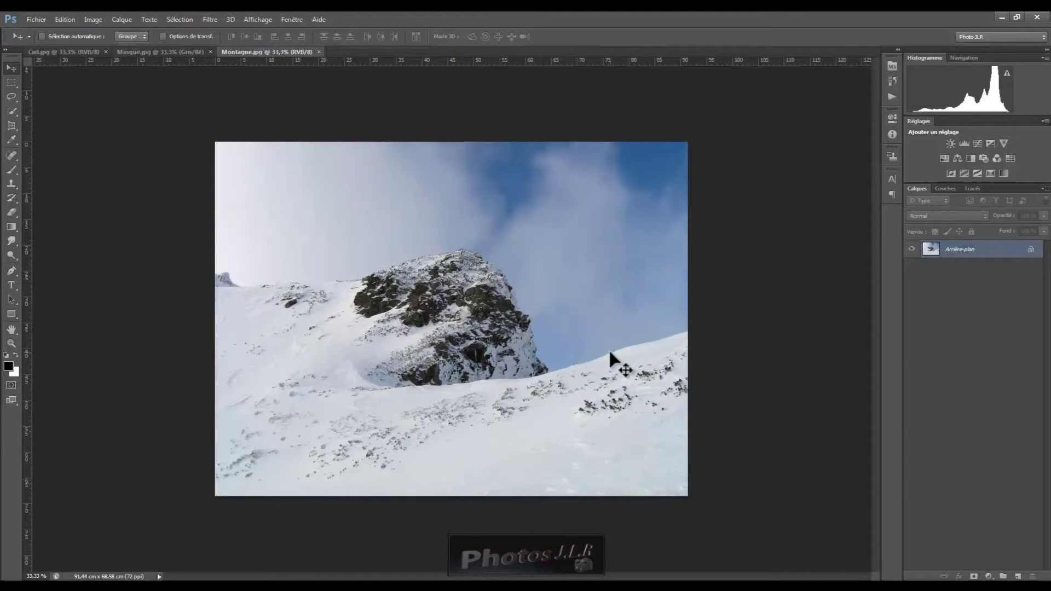
click(64, 51)
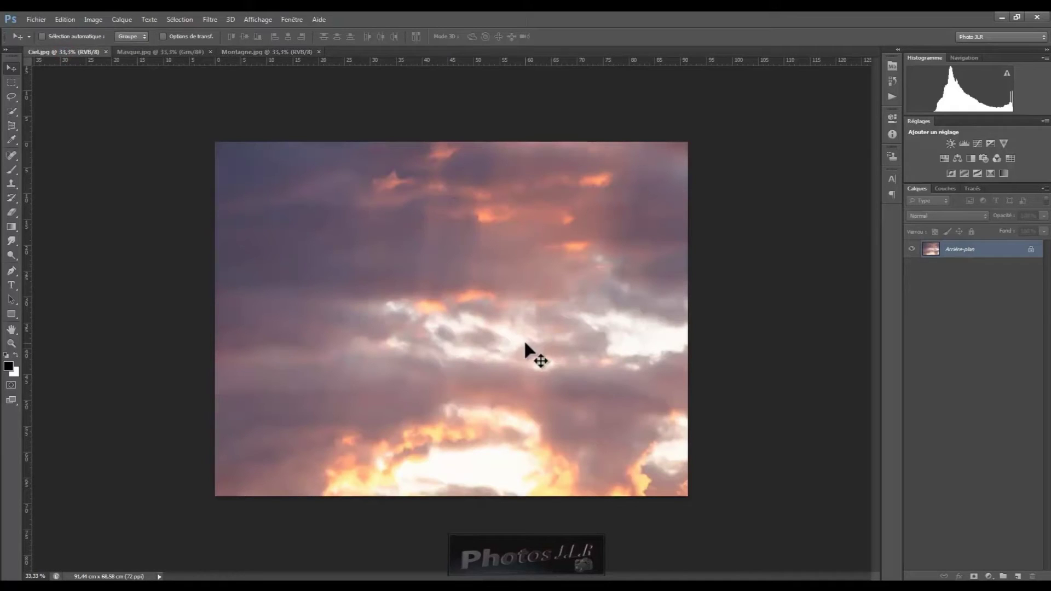
click(280, 52)
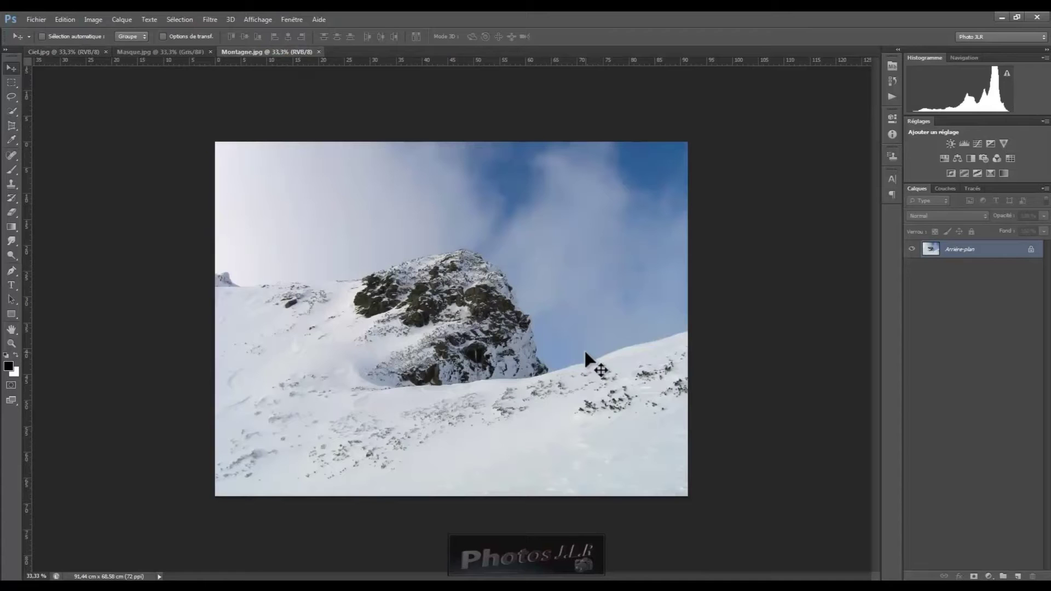
click(168, 51)
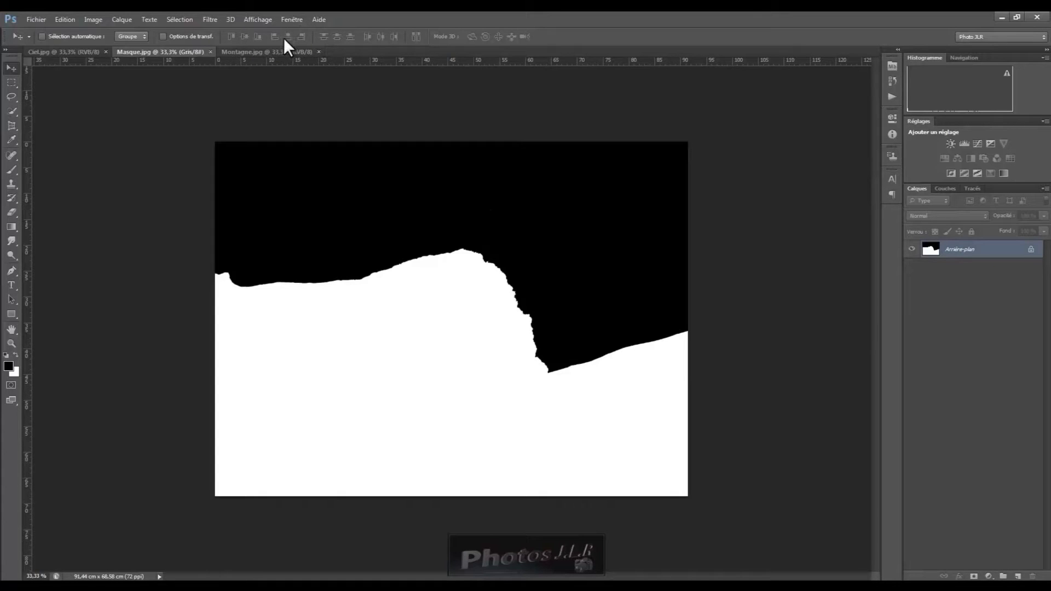
click(272, 52)
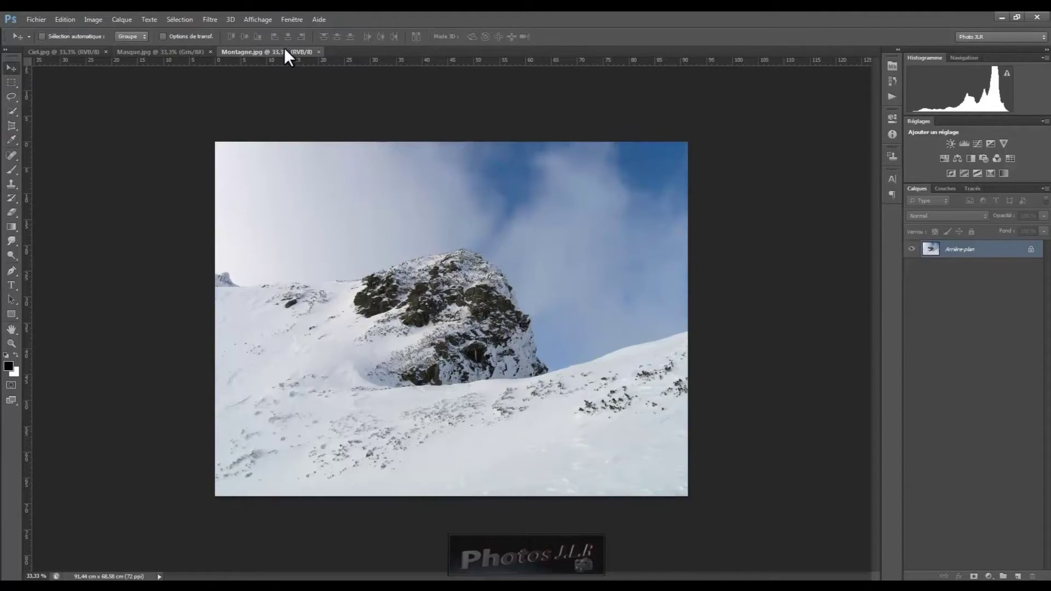
drag(283, 52, 81, 48)
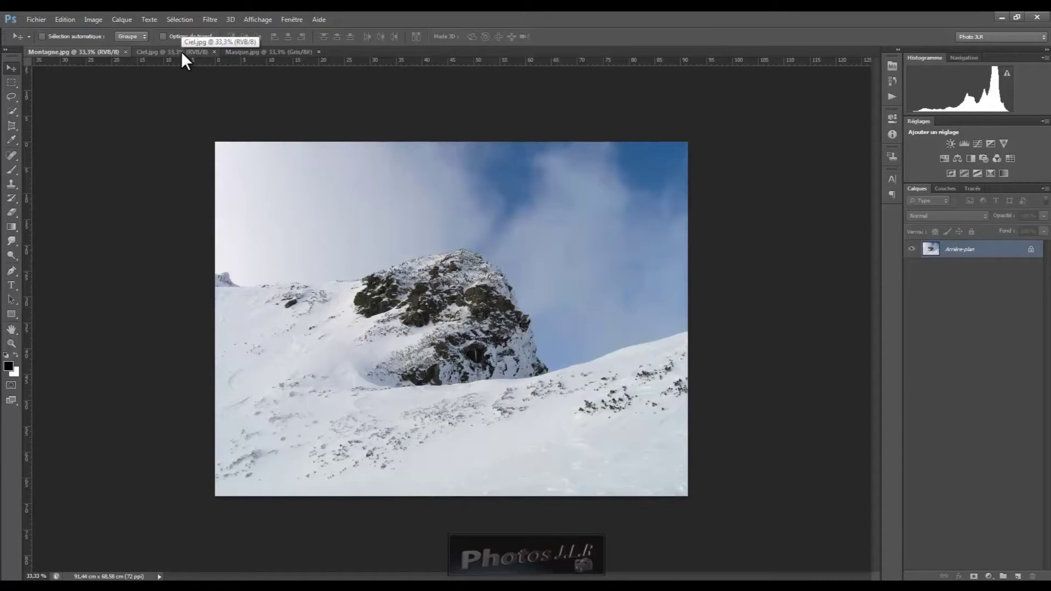
Duplicate the background layer of Ciel.jpg into the Montagne.jpg document under the name "Ciel"
click(150, 52)
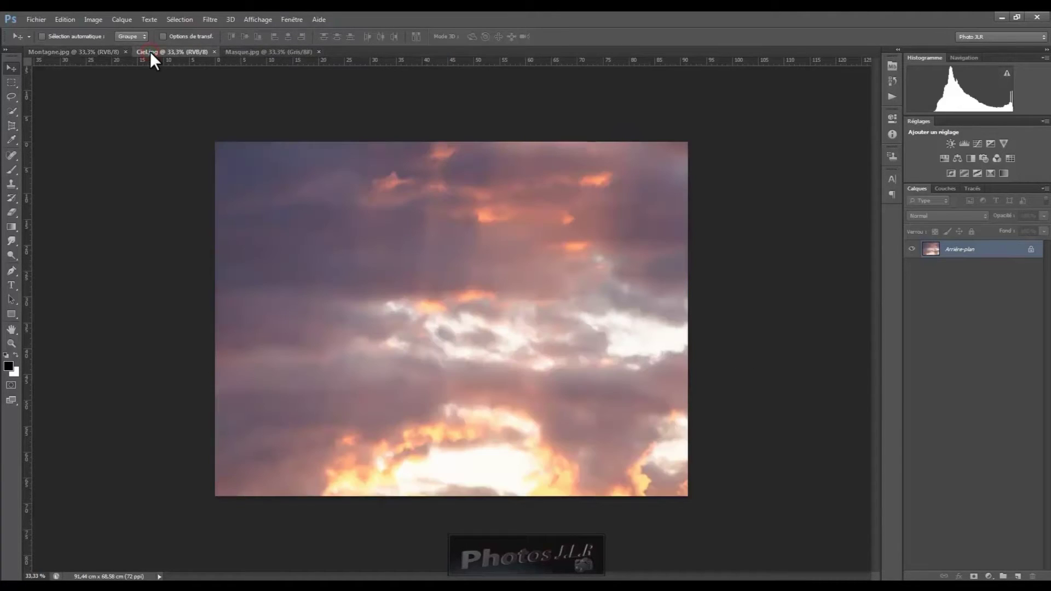
right_click(985, 249)
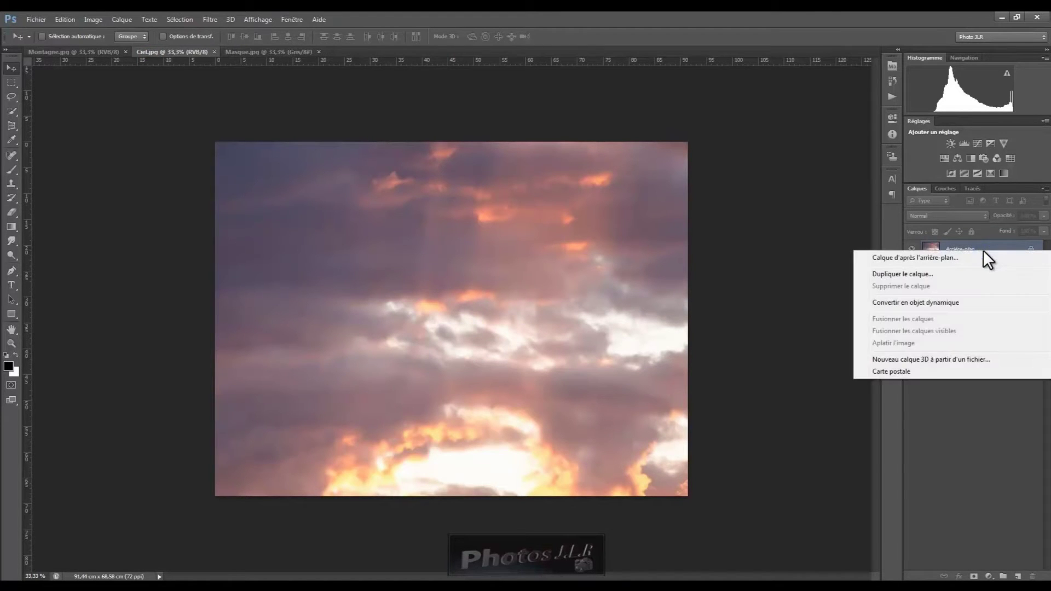
click(908, 273)
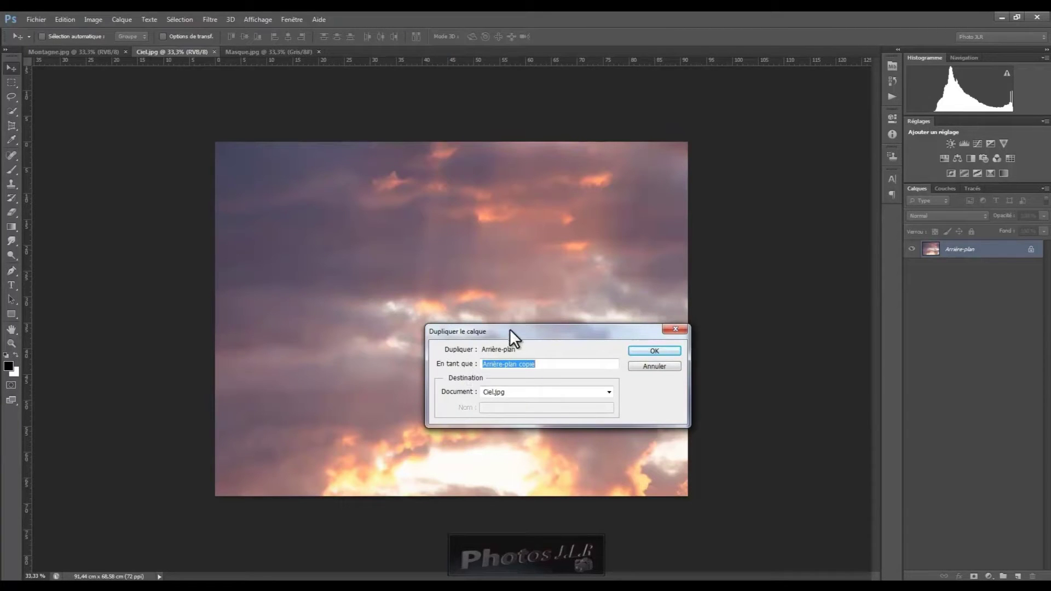
drag(538, 332, 448, 254)
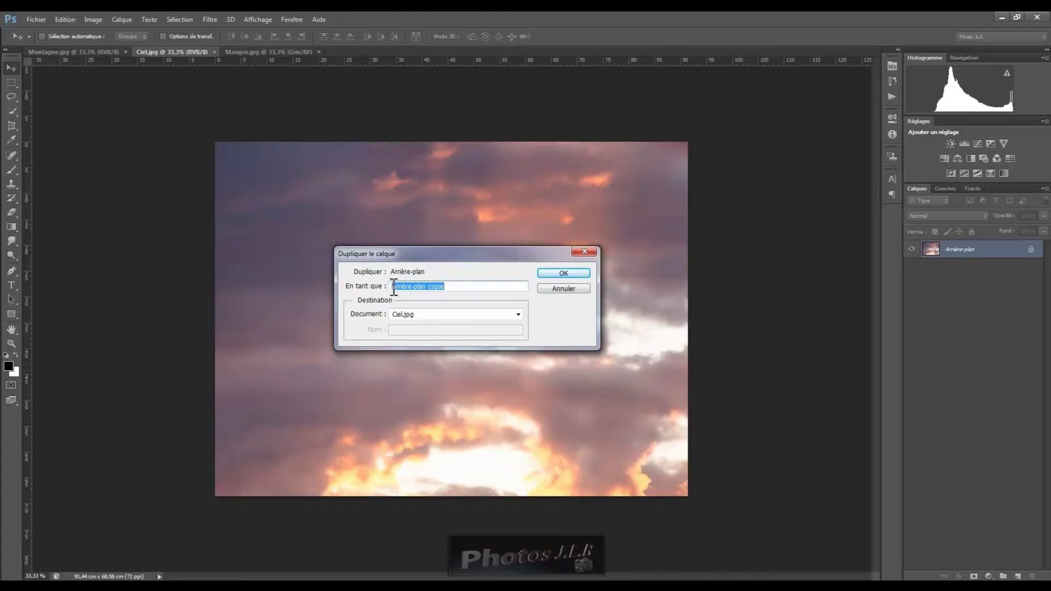
drag(392, 286, 469, 286)
text(Ciel)
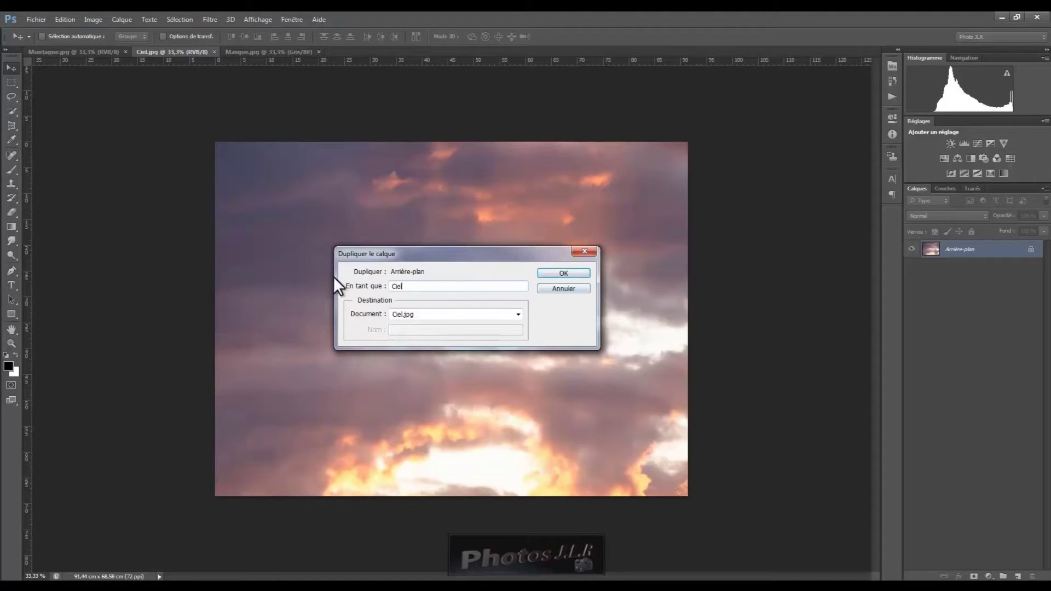
click(518, 315)
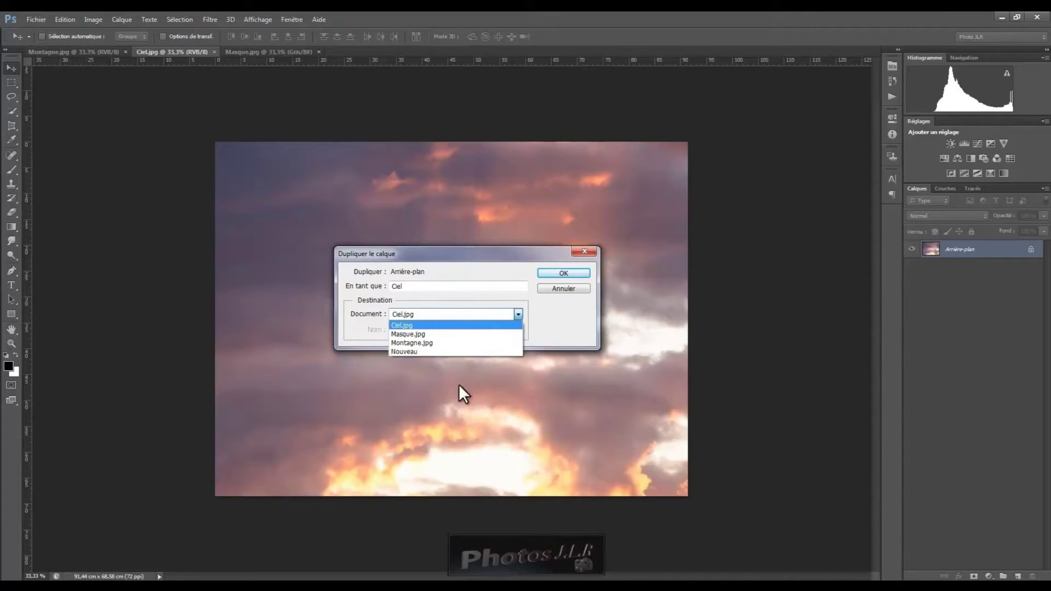
click(403, 343)
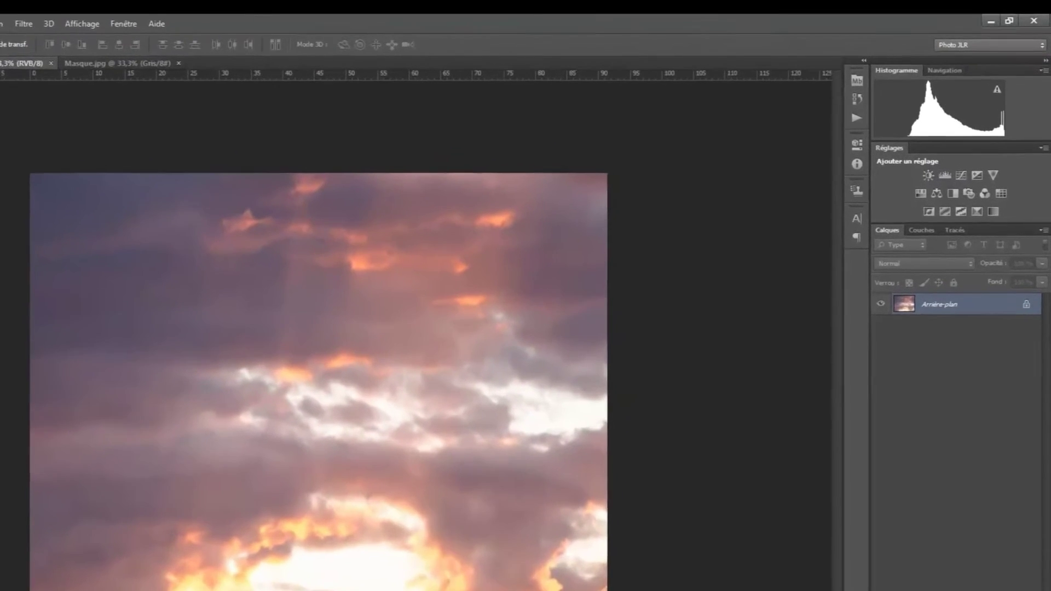
Delete the duplicated Ciel layer from Montagne.jpg
click(80, 52)
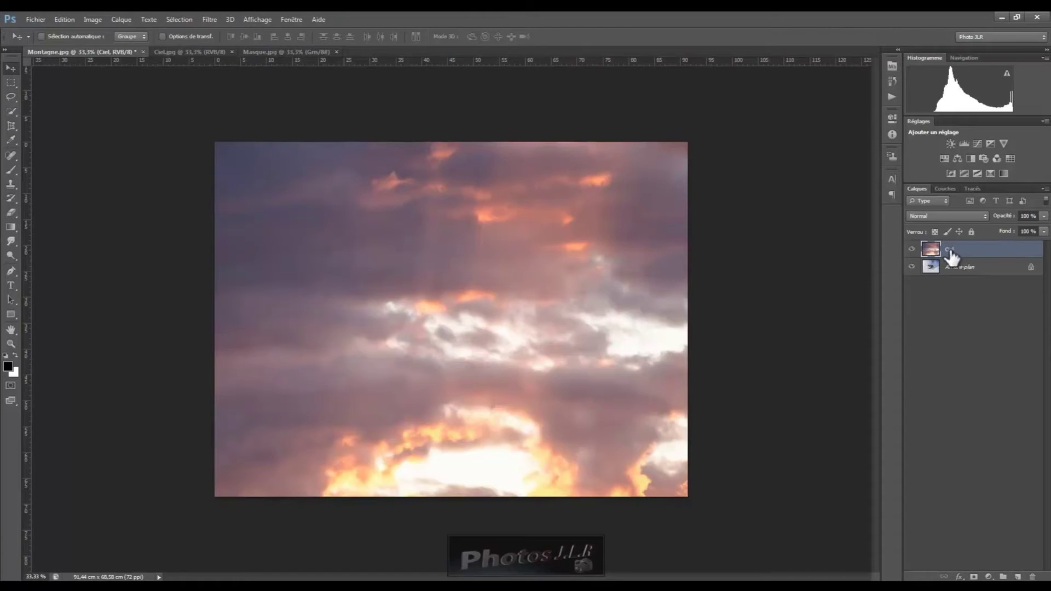
drag(978, 251, 1034, 578)
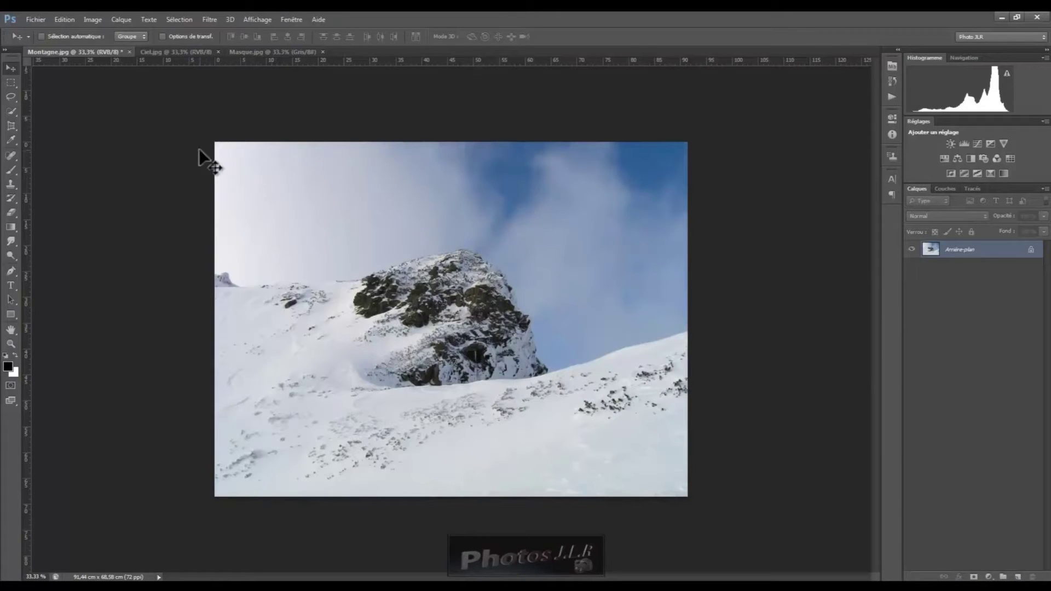
Arrange the three open images as three horizontal tiles
click(291, 19)
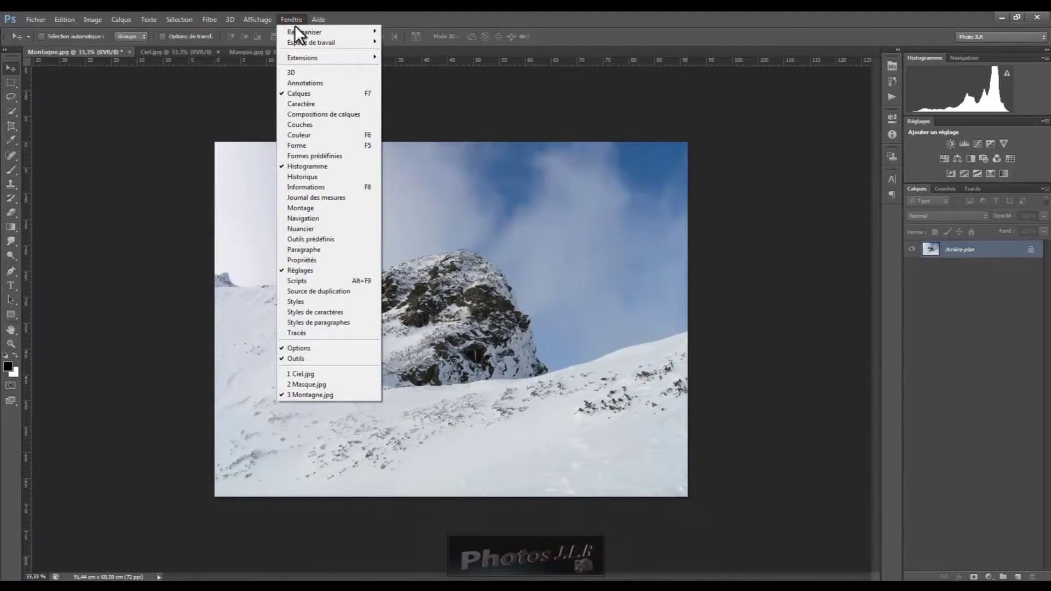
mouse_move(294, 30)
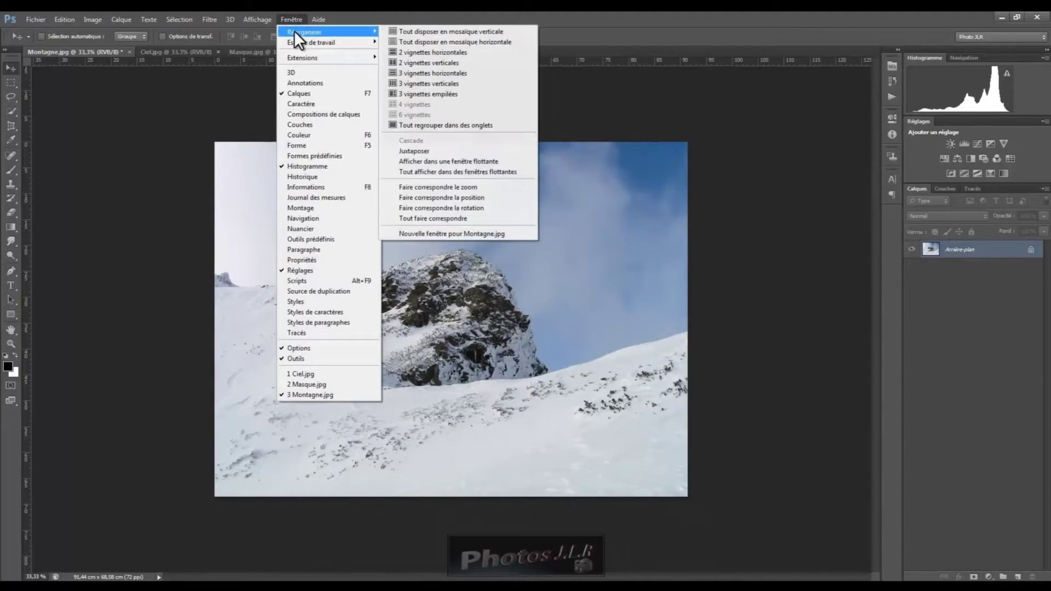
click(426, 73)
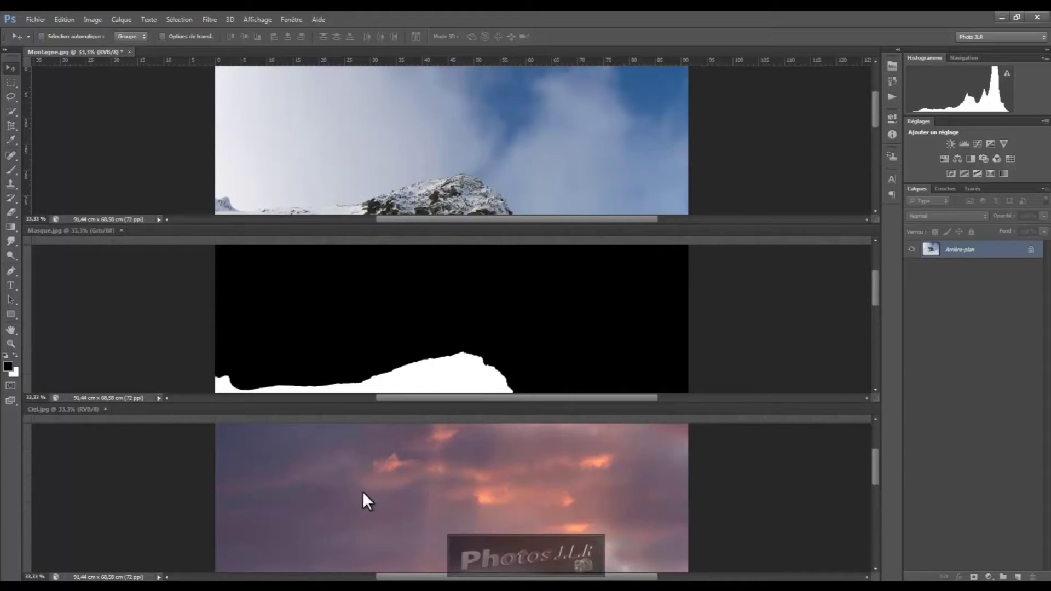
Copy the sky image from Ciel.jpg into Montagne.jpg as a new layer using the Move tool
click(462, 496)
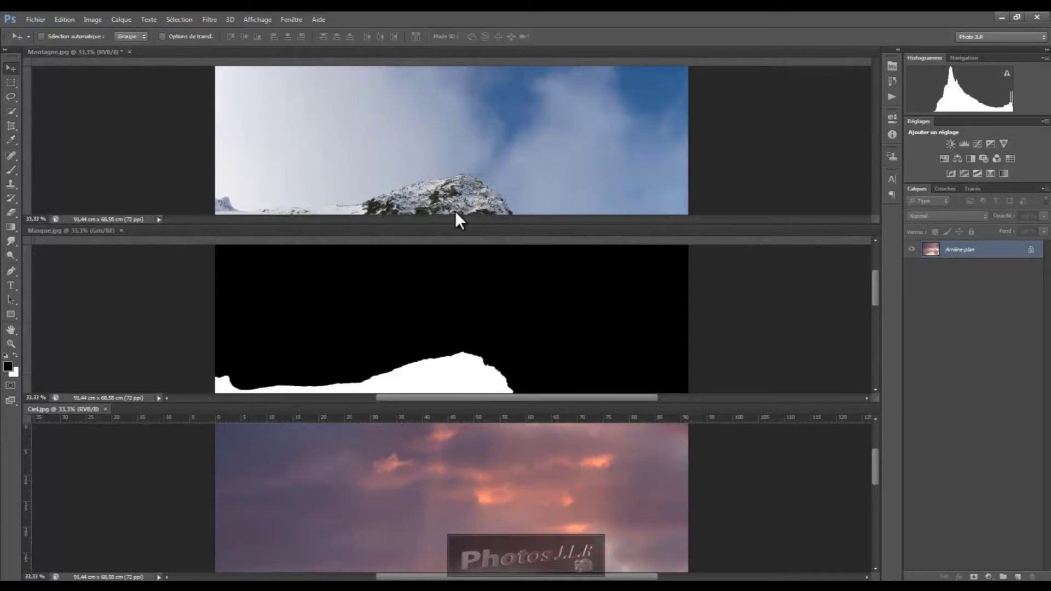
drag(410, 567, 429, 151)
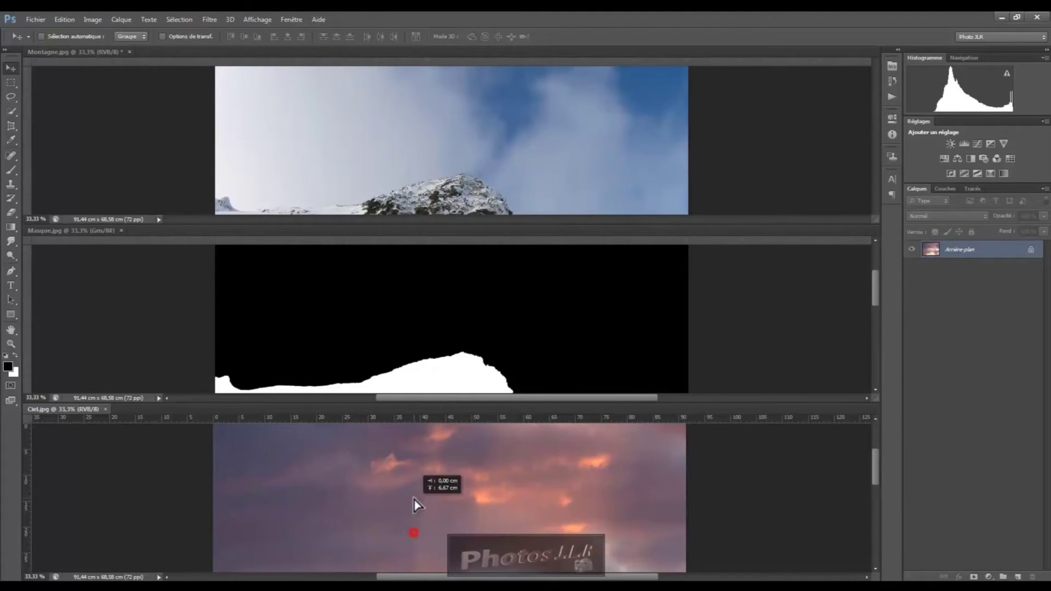
drag(403, 192, 448, 185)
Copy the black-and-white mask from Masque.jpg into Montagne.jpg as a new layer above the sky
drag(398, 308, 400, 277)
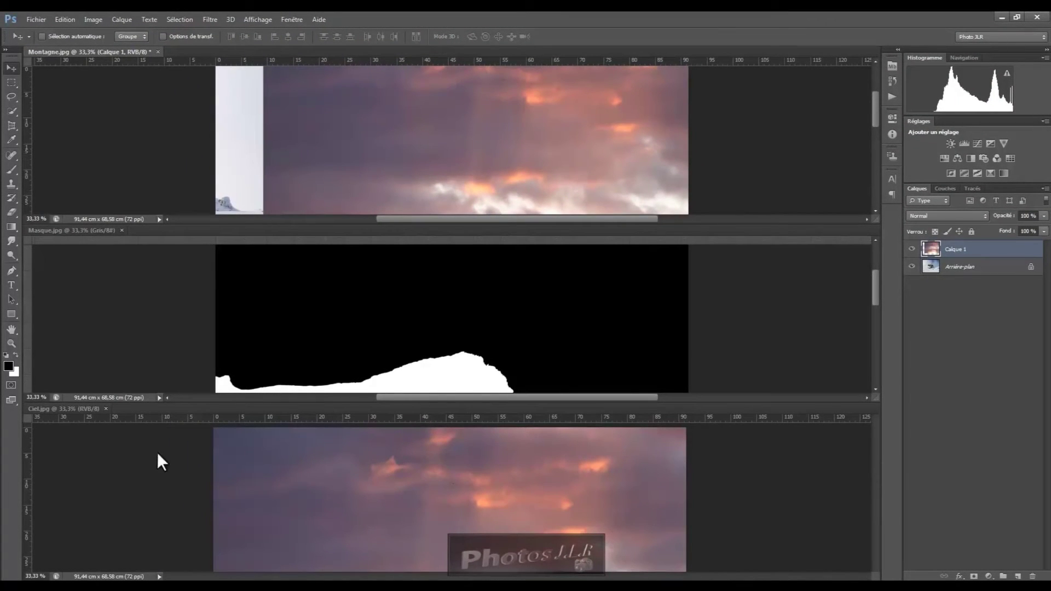
click(471, 309)
drag(471, 309, 471, 152)
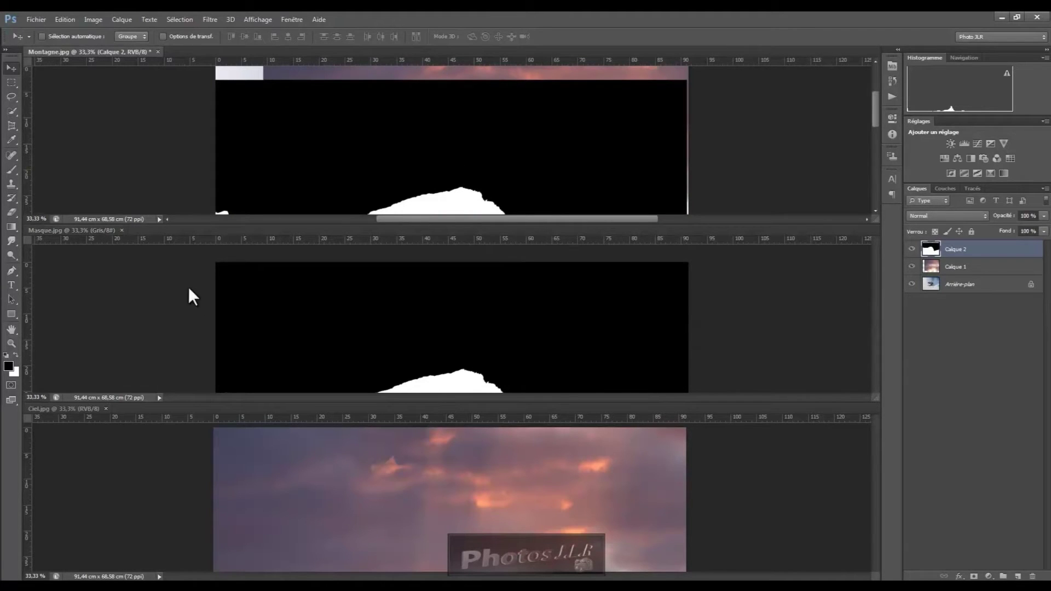
Close the Masque.jpg and Ciel.jpg documents, keeping only Montagne.jpg open
click(121, 231)
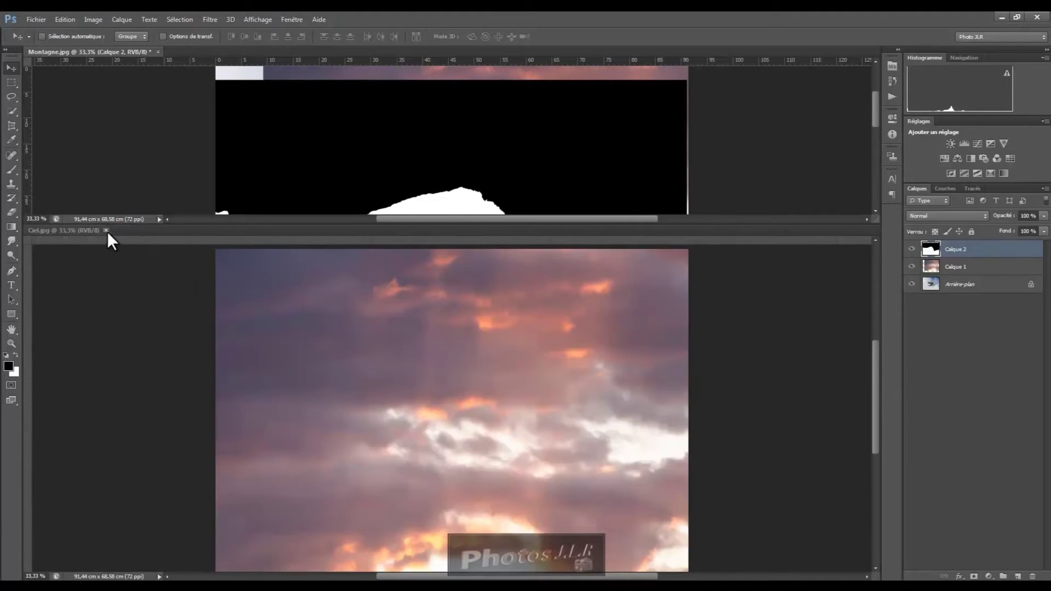
click(106, 231)
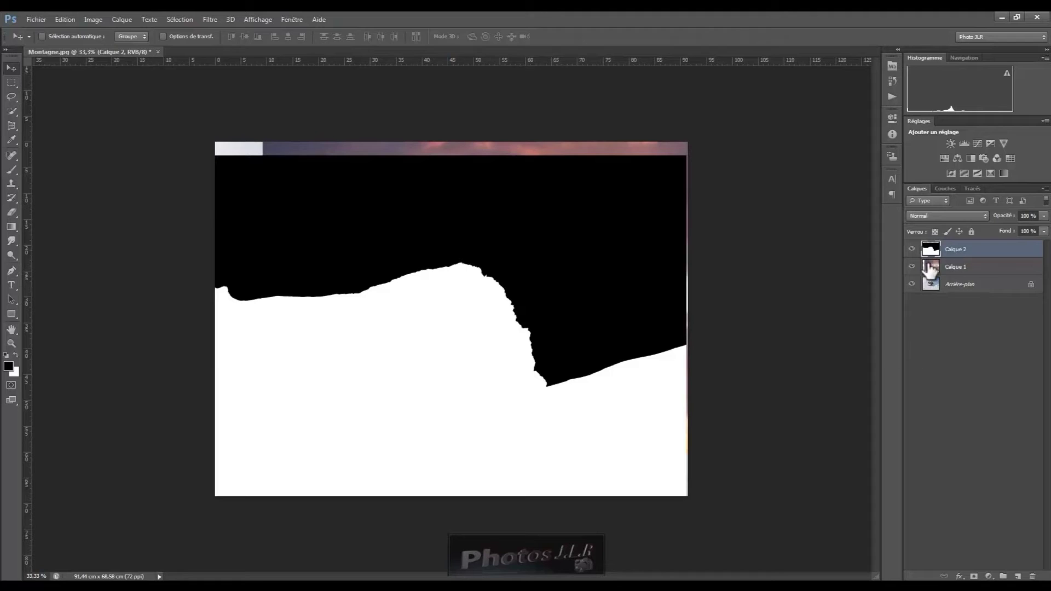
Hide the sky and background layers and align the mask layer with the canvas edges
click(912, 266)
click(911, 284)
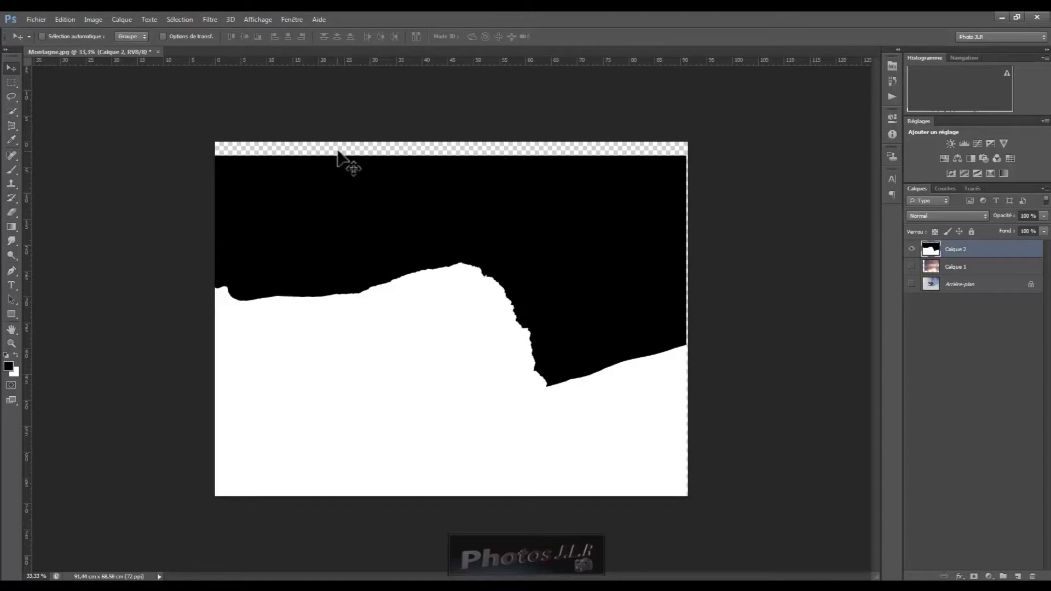
drag(627, 237, 626, 224)
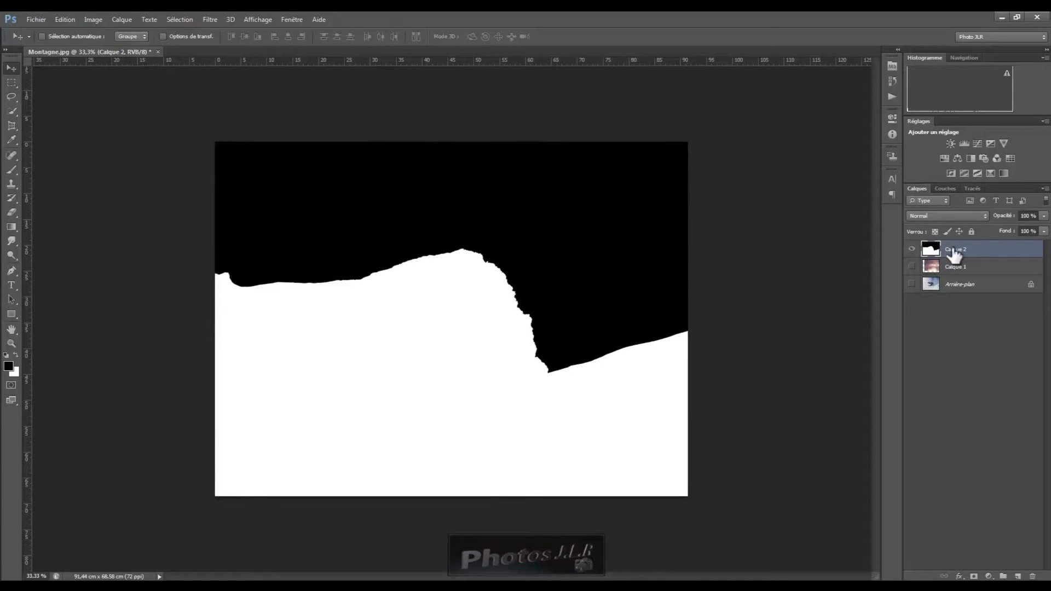
Isolate the sky layer and align it to fill the canvas, and leave only the mountain background layer visible
alt+click(912, 267)
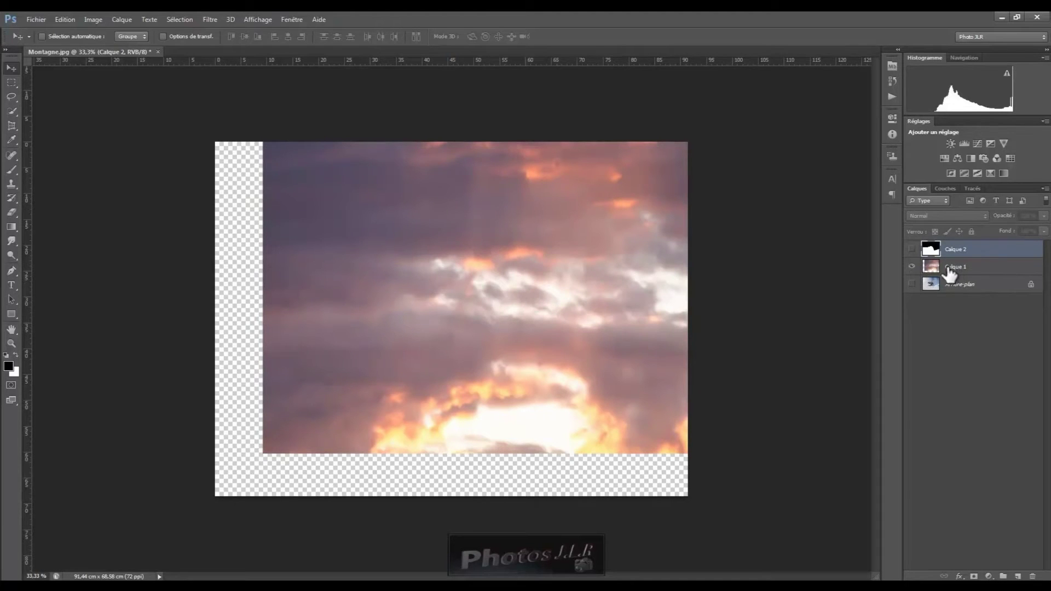
mouse_move(500, 266)
mouse_down()
mouse_move(487, 283)
mouse_move(390, 318)
mouse_move(344, 314)
mouse_up()
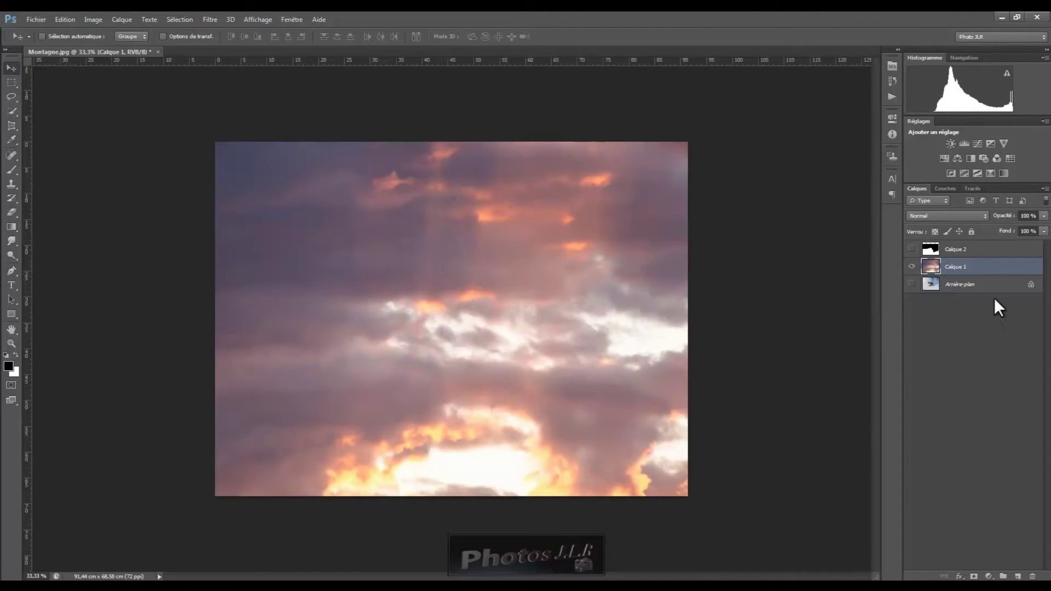
click(911, 266)
click(912, 284)
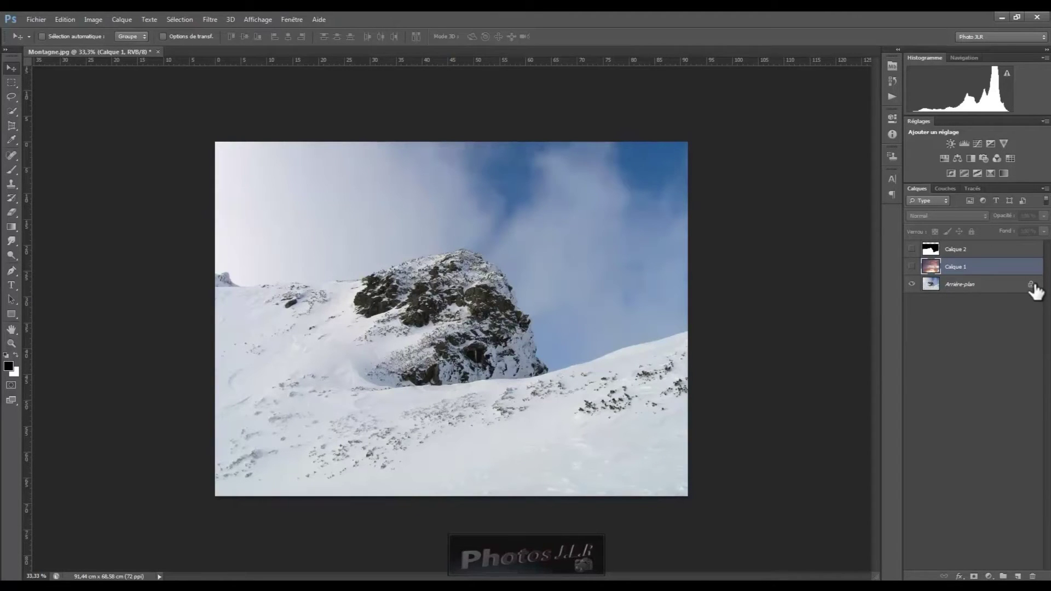
Unlock the background layer and rename it Montagne
drag(1034, 290, 1034, 577)
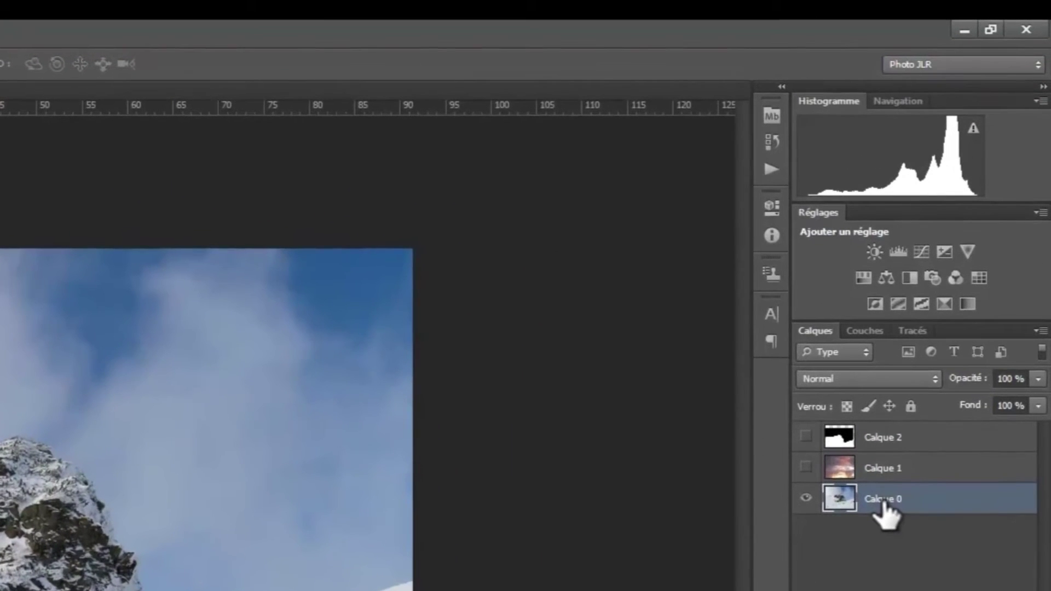
double_click(884, 502)
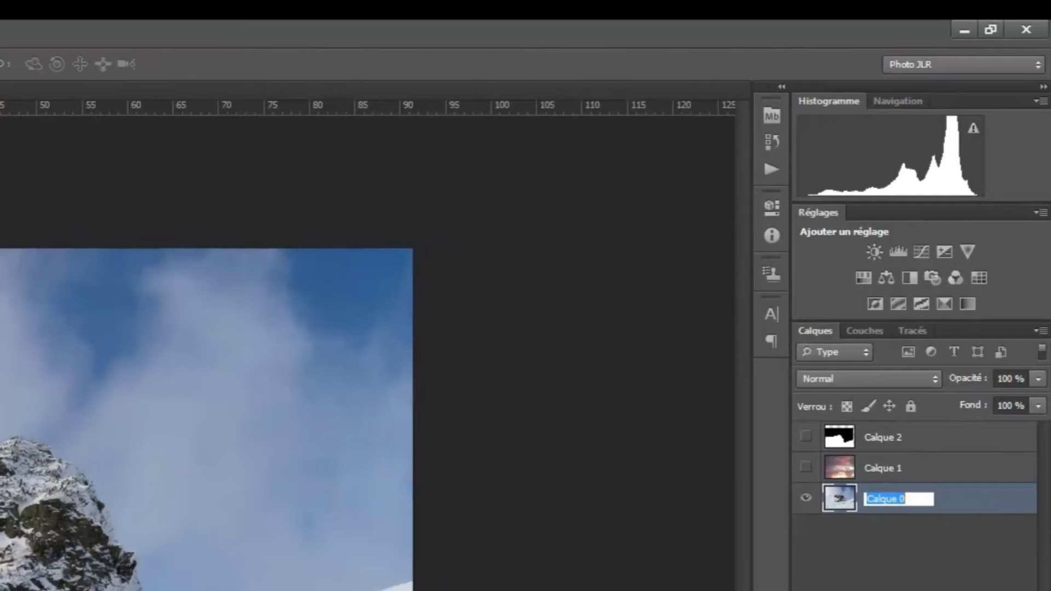
text(Montagne)
click(927, 570)
Rename the sky layer Ciel and the black-and-white mask layer Masque
double_click(888, 470)
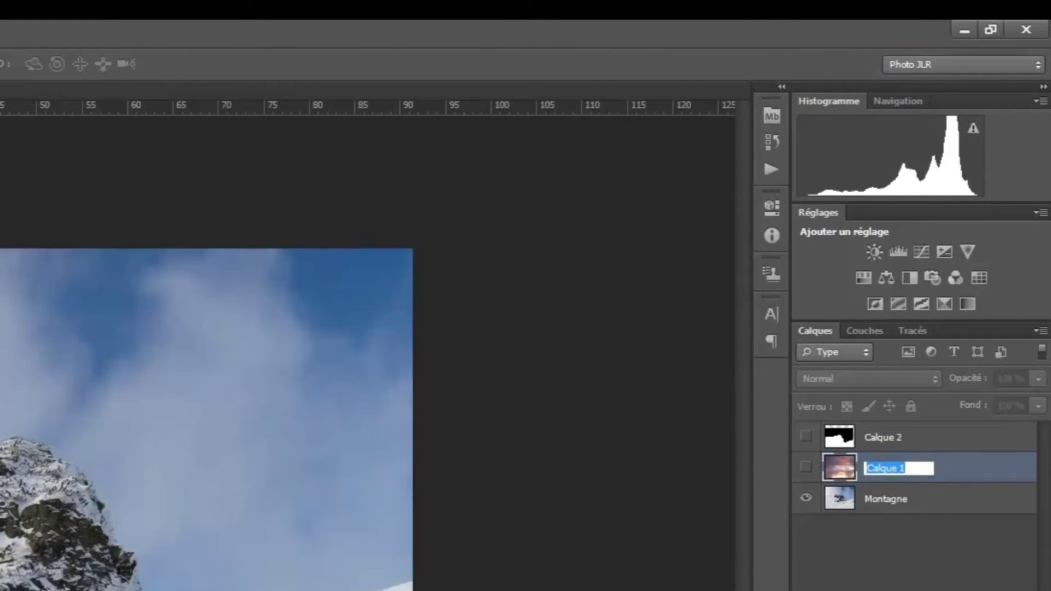
text(CV)
click(882, 440)
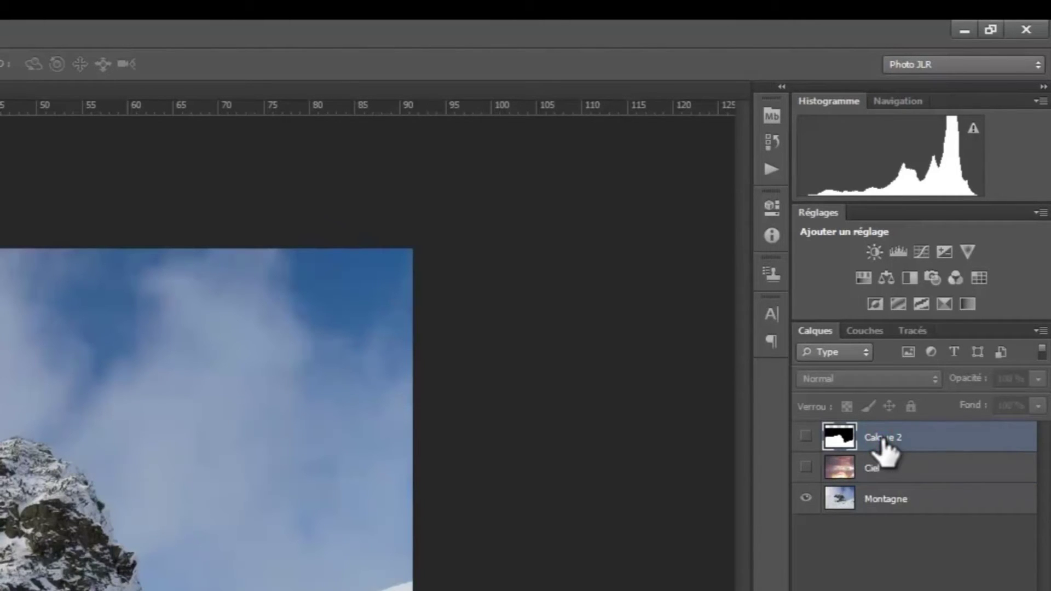
double_click(883, 441)
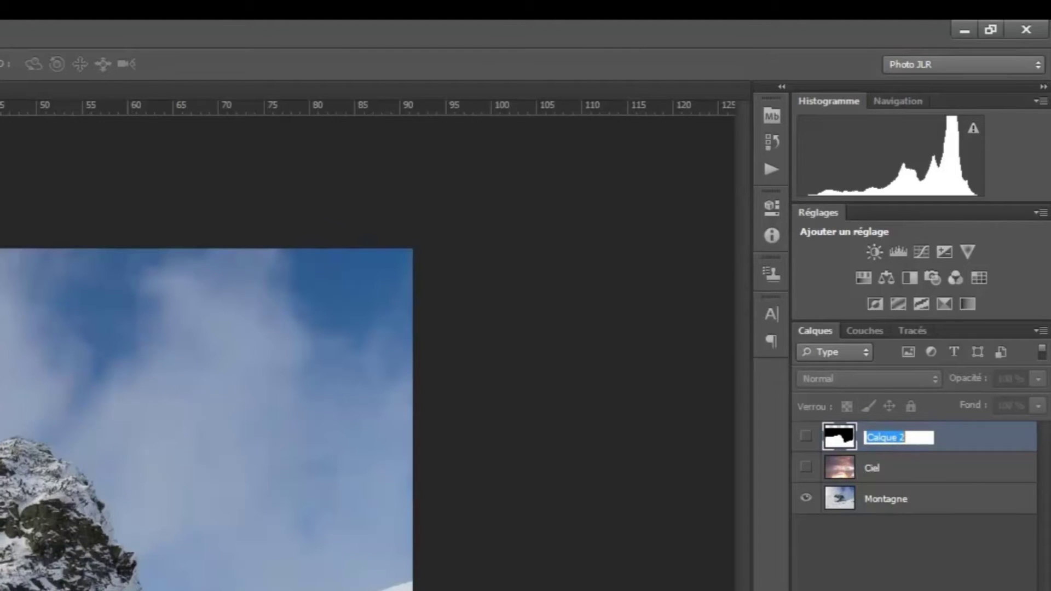
text(Masqu)
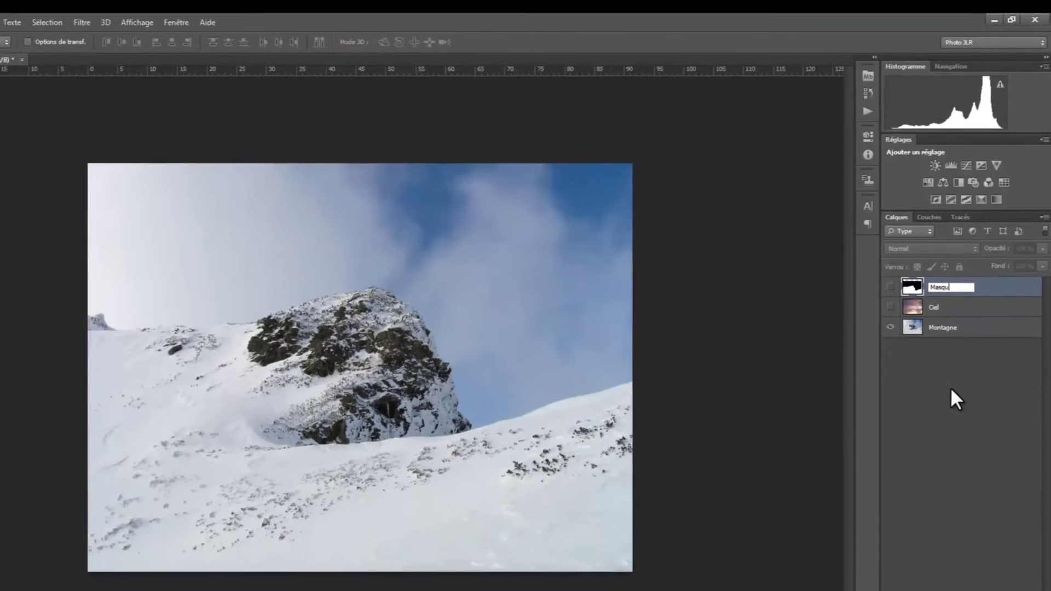
text(e)
click(977, 456)
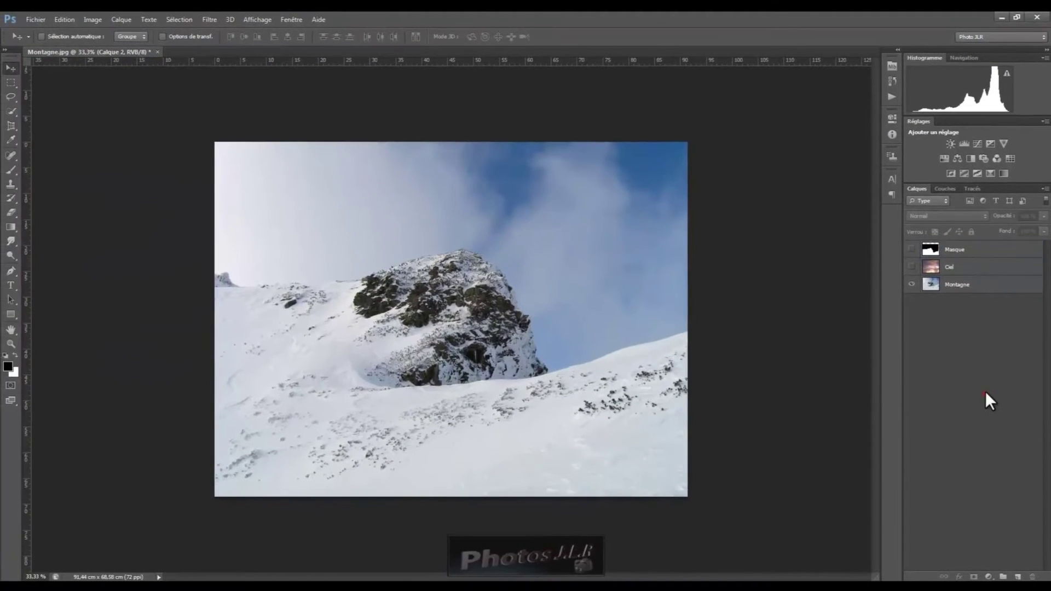
Leave only the Masque layer visible and move its content to cover the whole canvas
click(912, 266)
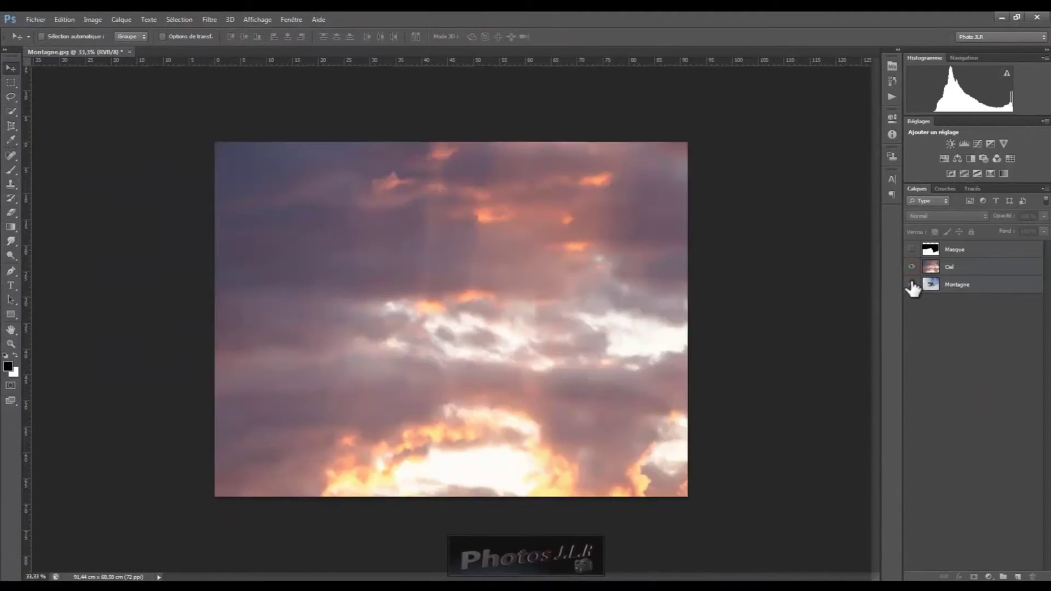
click(912, 266)
click(912, 284)
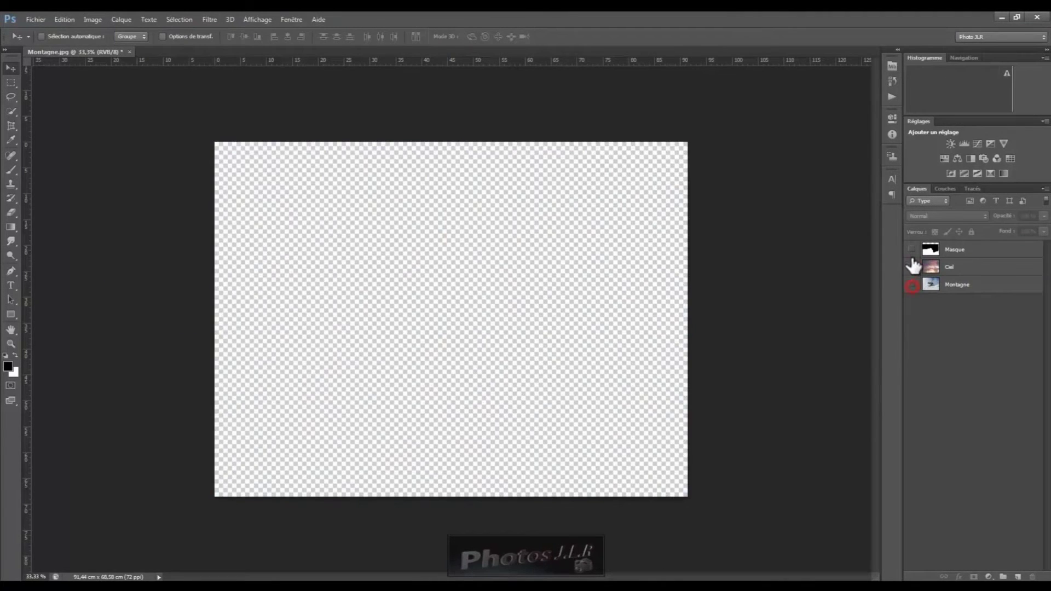
click(912, 250)
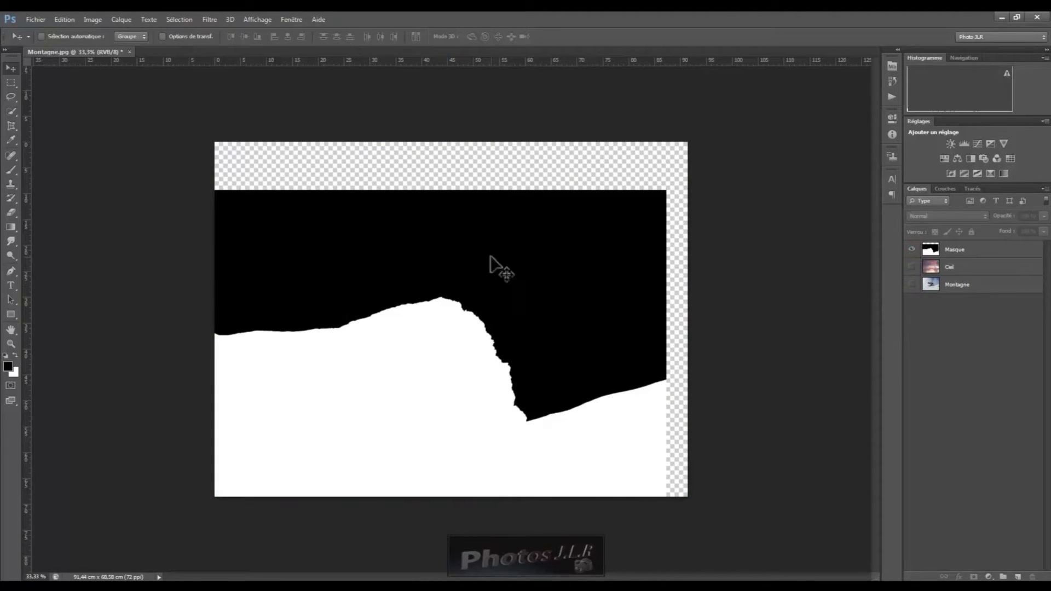
click(483, 288)
click(517, 231)
click(956, 249)
drag(525, 283, 547, 229)
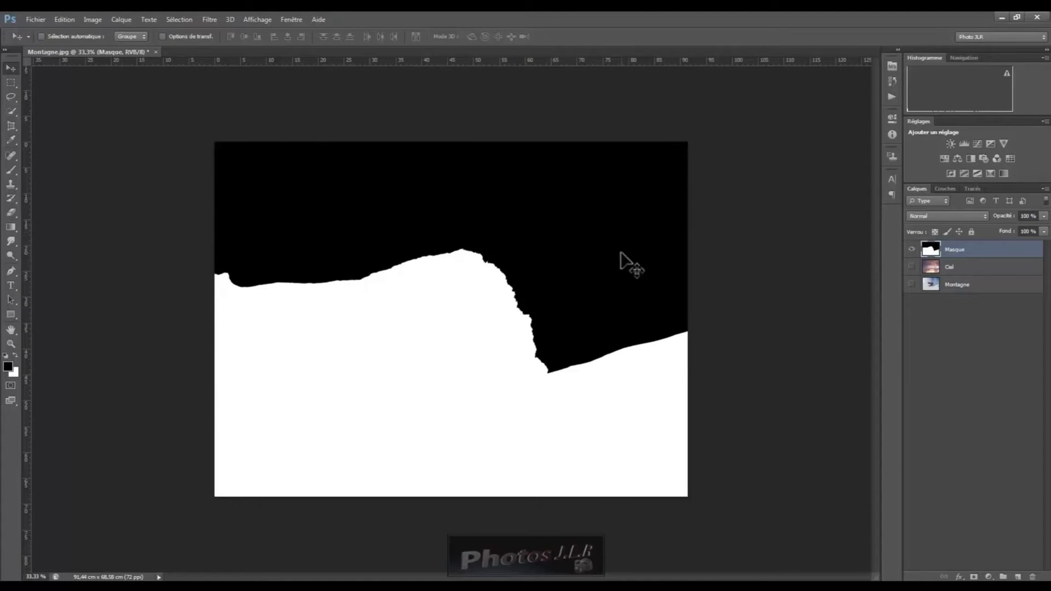
Hide the Masque layer, show Ciel and Montagne, and place Ciel below Montagne in the layer stack
click(912, 250)
click(912, 268)
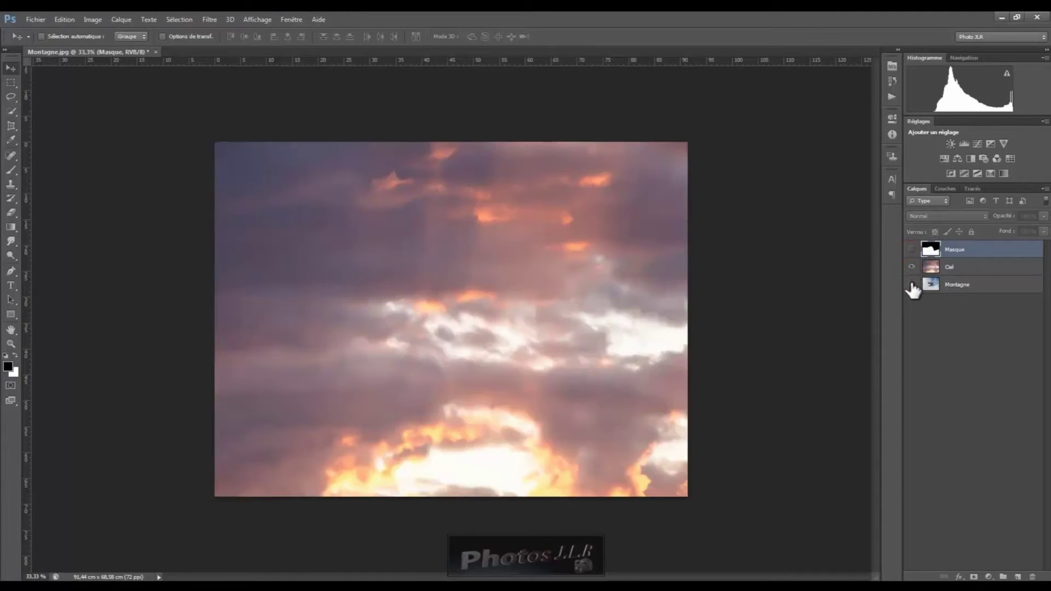
click(912, 269)
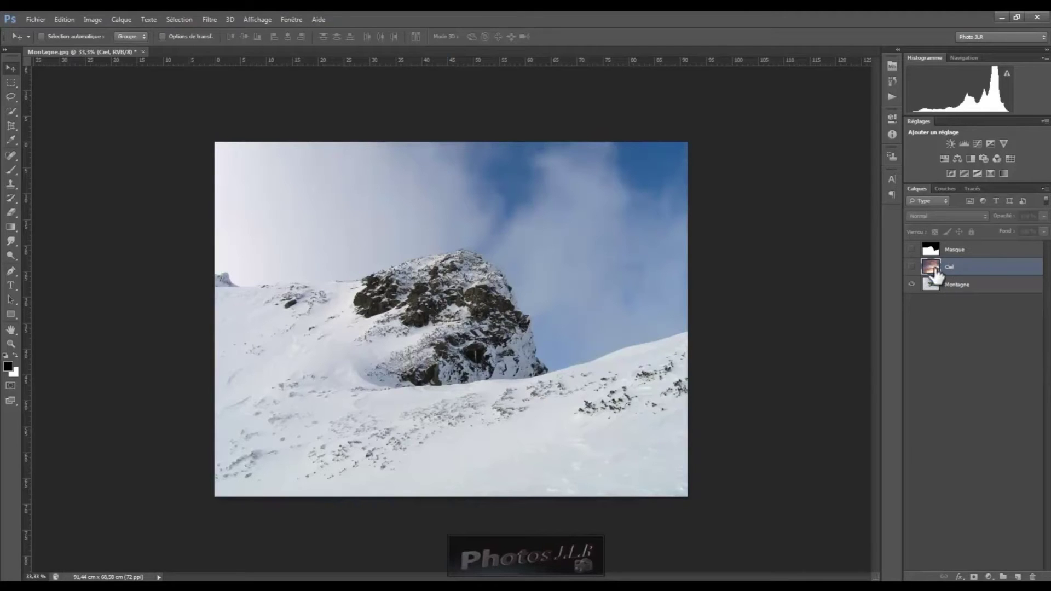
click(911, 268)
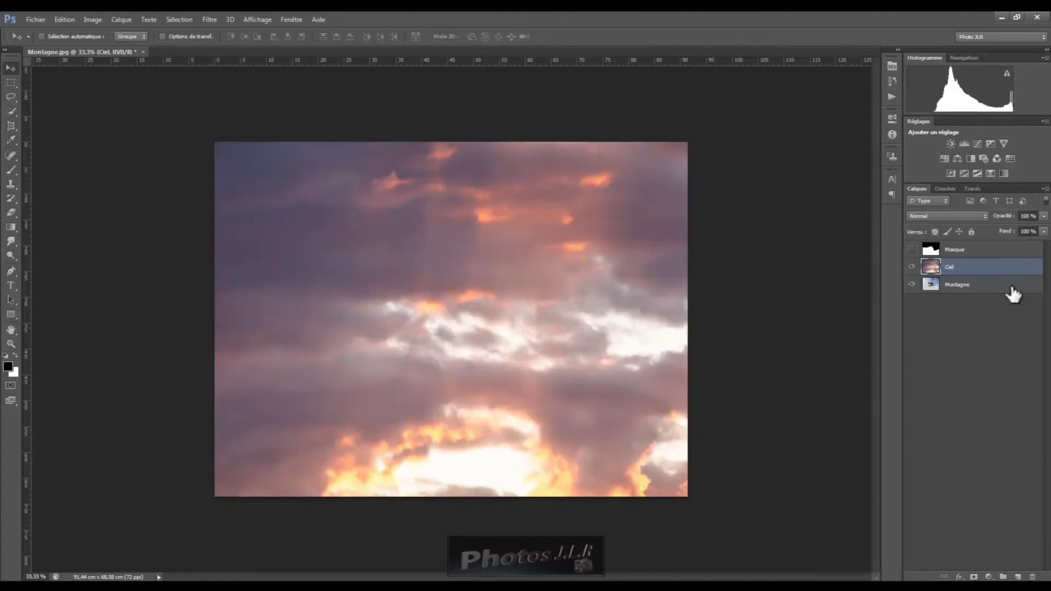
drag(986, 282, 988, 305)
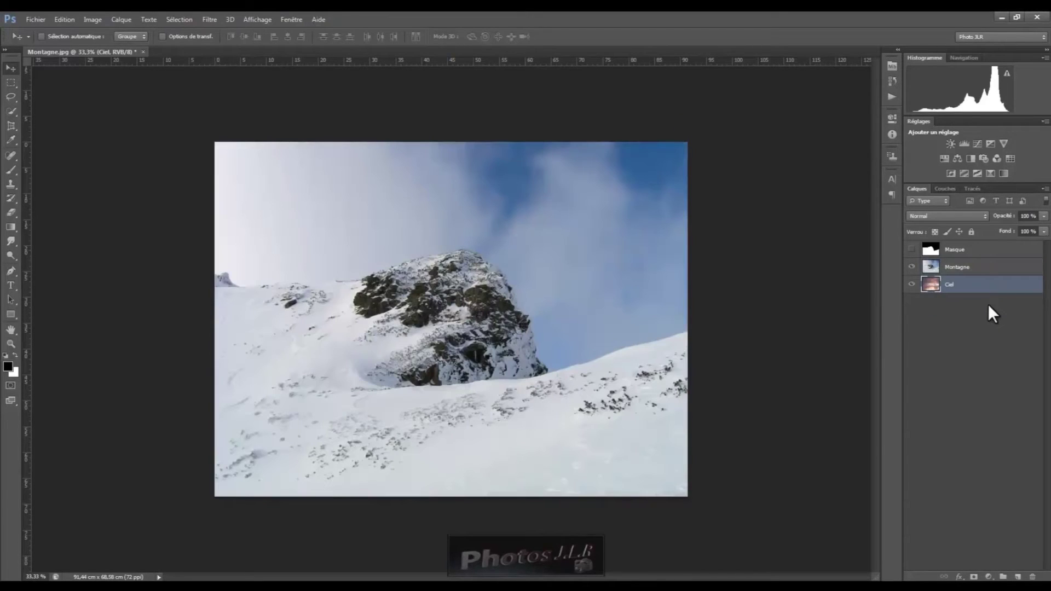
Add a white layer mask to the Montagne layer
click(980, 267)
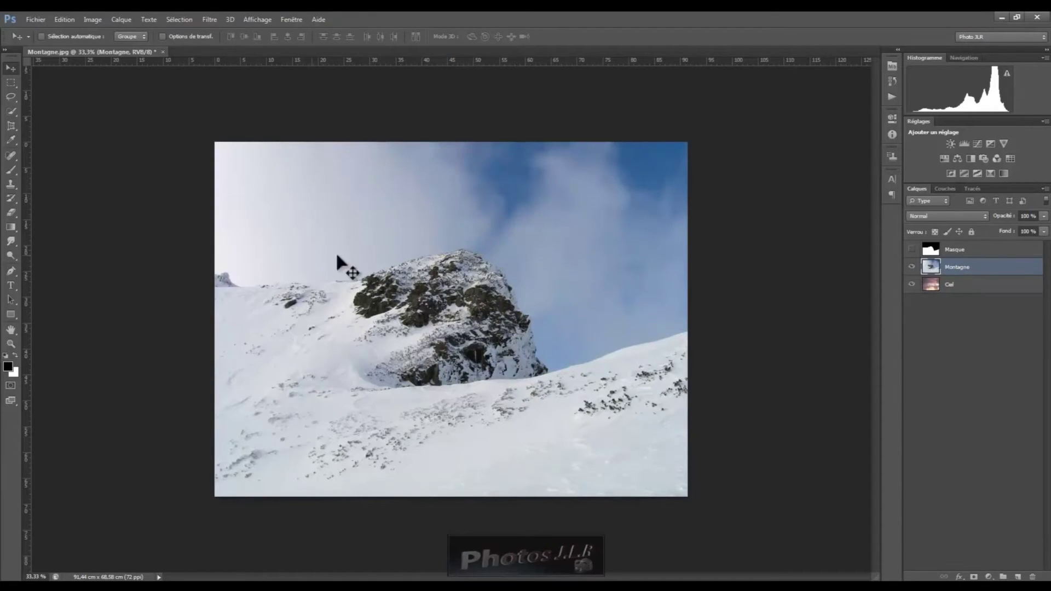
click(11, 386)
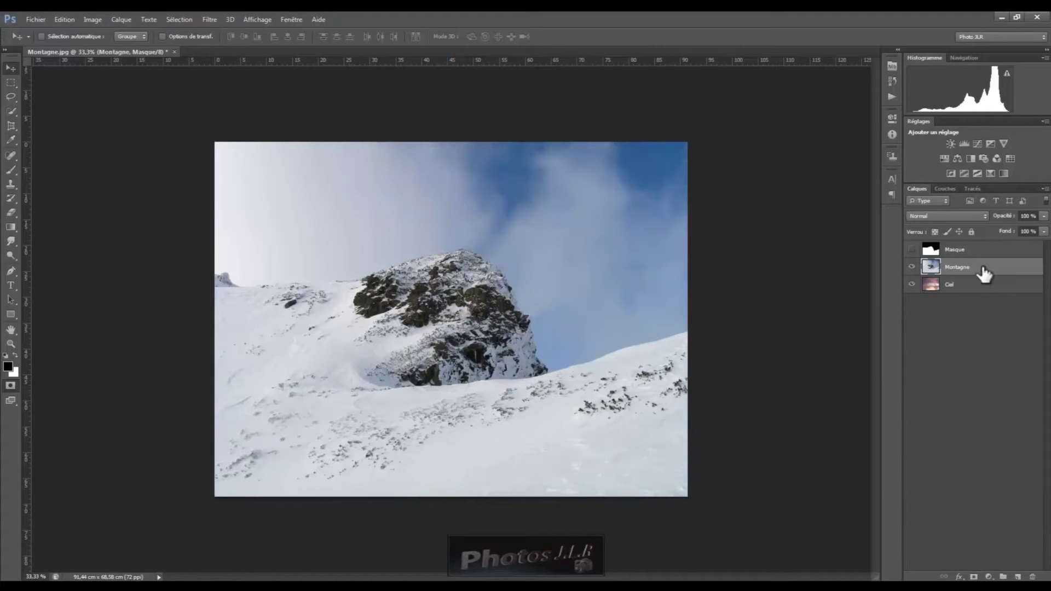
click(974, 577)
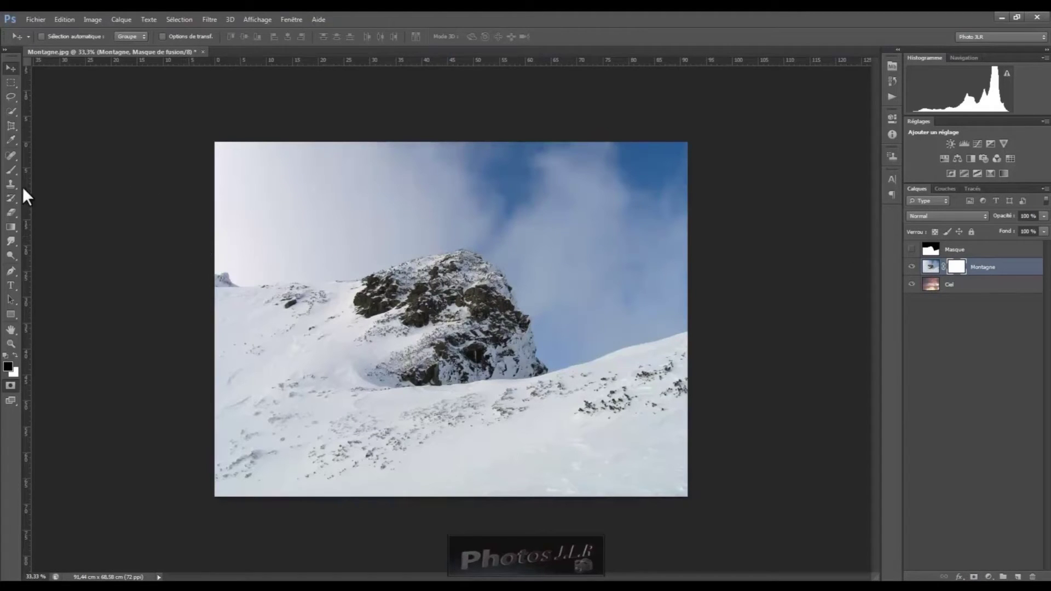
Hide the Ciel layer and brush black over the whole sky on Montagne's layer mask, following the mountain ridge
click(11, 170)
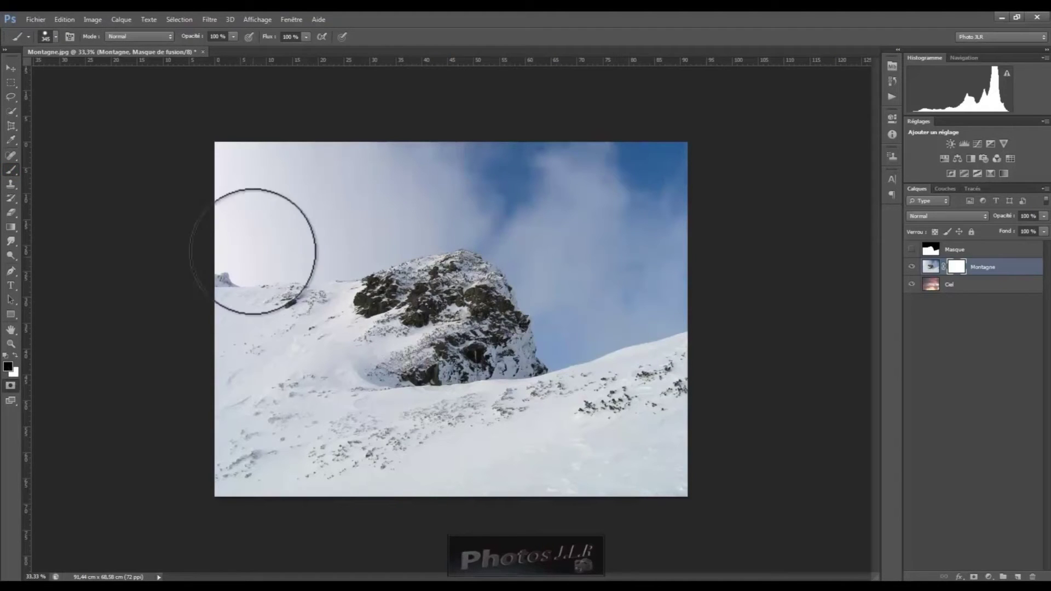
drag(217, 164, 517, 164)
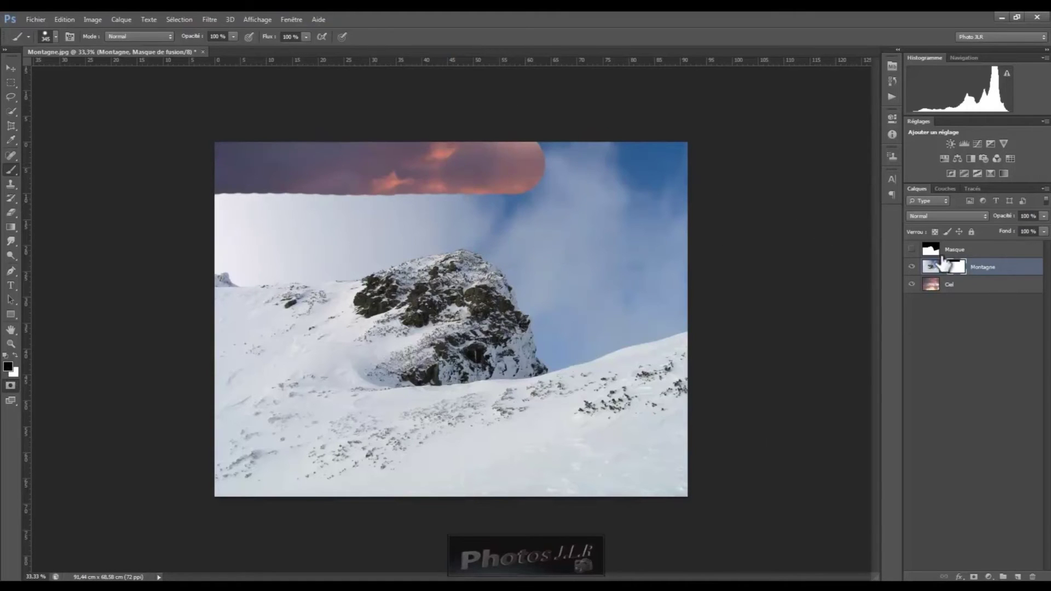
click(912, 286)
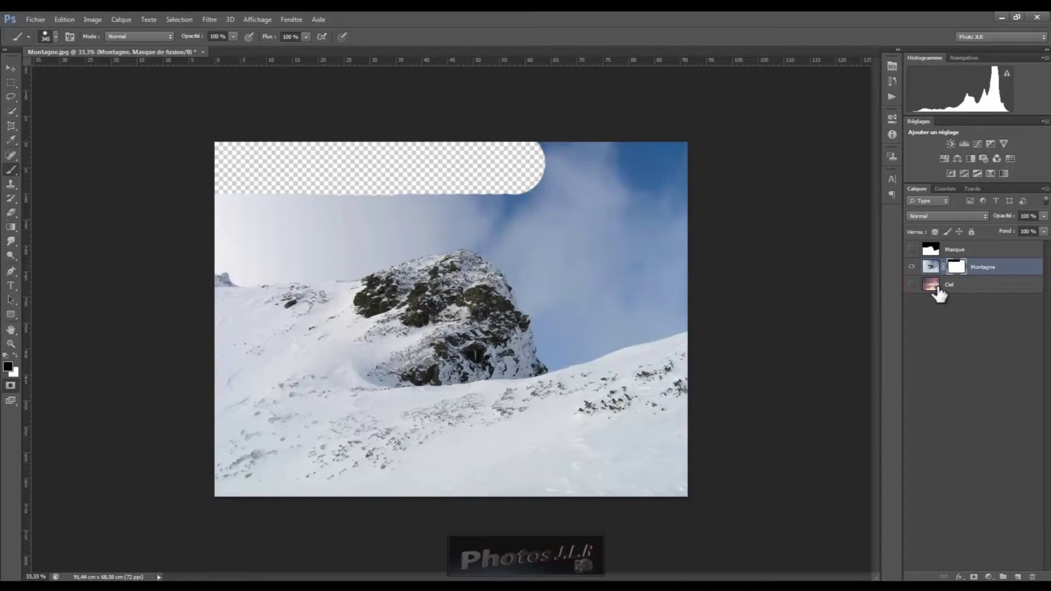
mouse_move(495, 176)
mouse_down()
mouse_move(681, 169)
mouse_move(666, 292)
mouse_move(508, 216)
mouse_move(622, 188)
mouse_move(394, 205)
mouse_move(246, 200)
mouse_move(216, 212)
mouse_move(255, 243)
mouse_move(313, 241)
mouse_move(437, 209)
mouse_move(481, 216)
mouse_move(516, 232)
mouse_move(580, 307)
mouse_move(630, 282)
mouse_move(643, 298)
mouse_move(569, 328)
mouse_up()
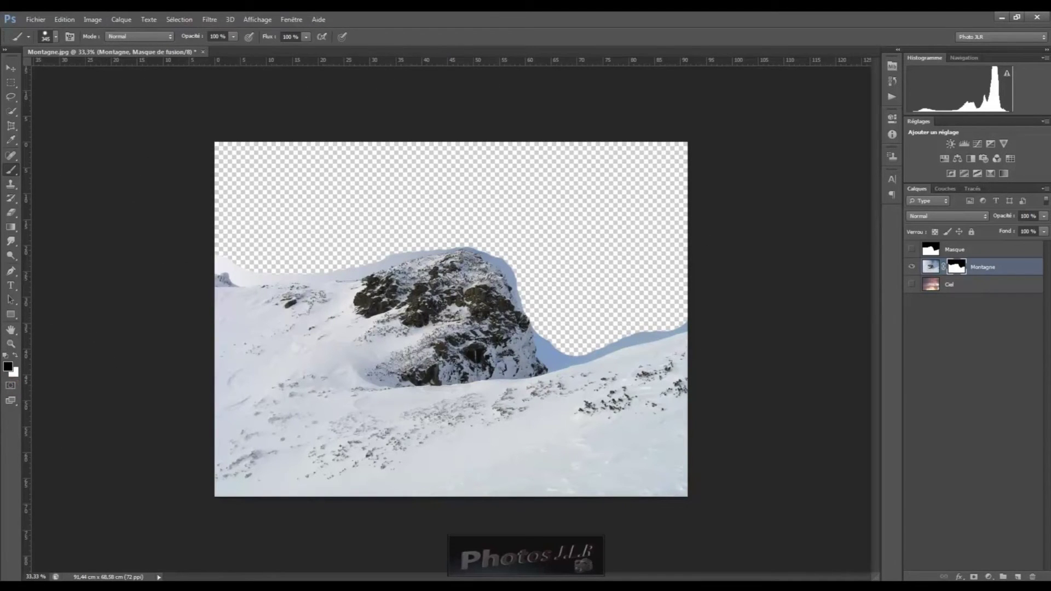
Display Montagne's layer mask on its own in the canvas, select all of it and copy it
alt+click(959, 274)
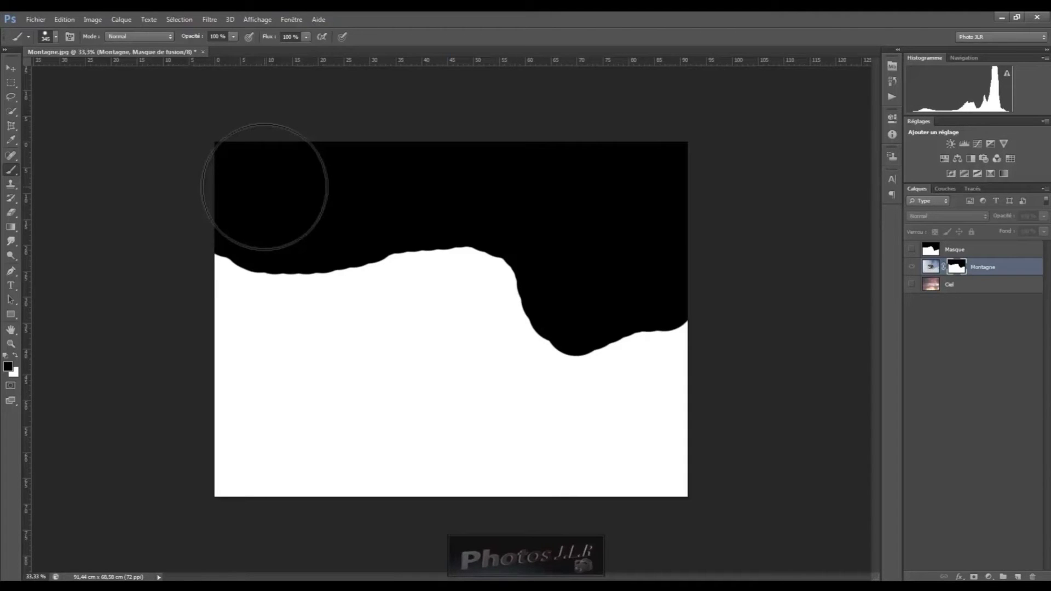
click(179, 19)
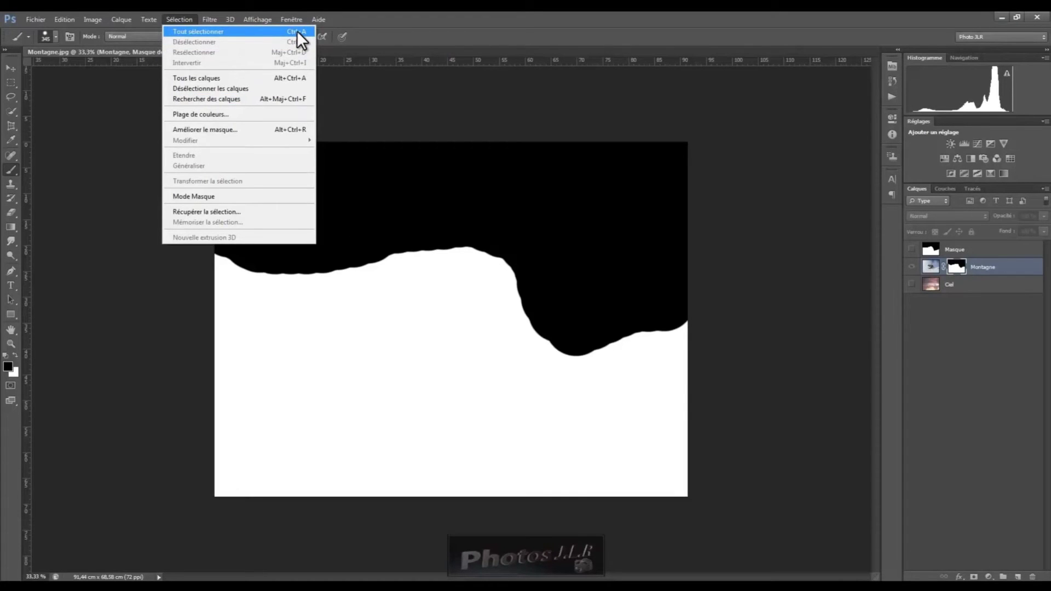
click(211, 31)
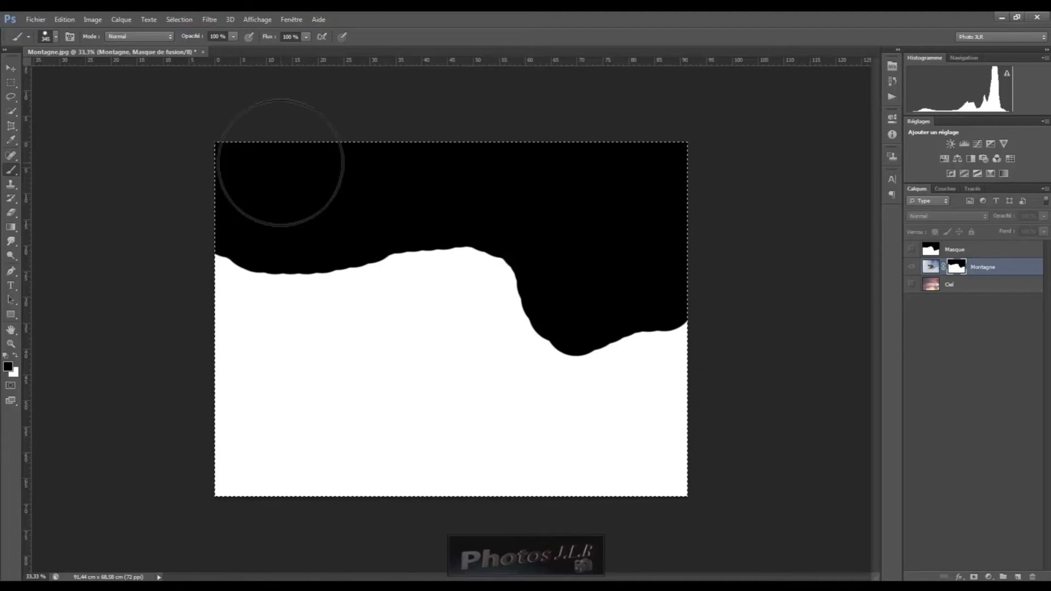
click(68, 18)
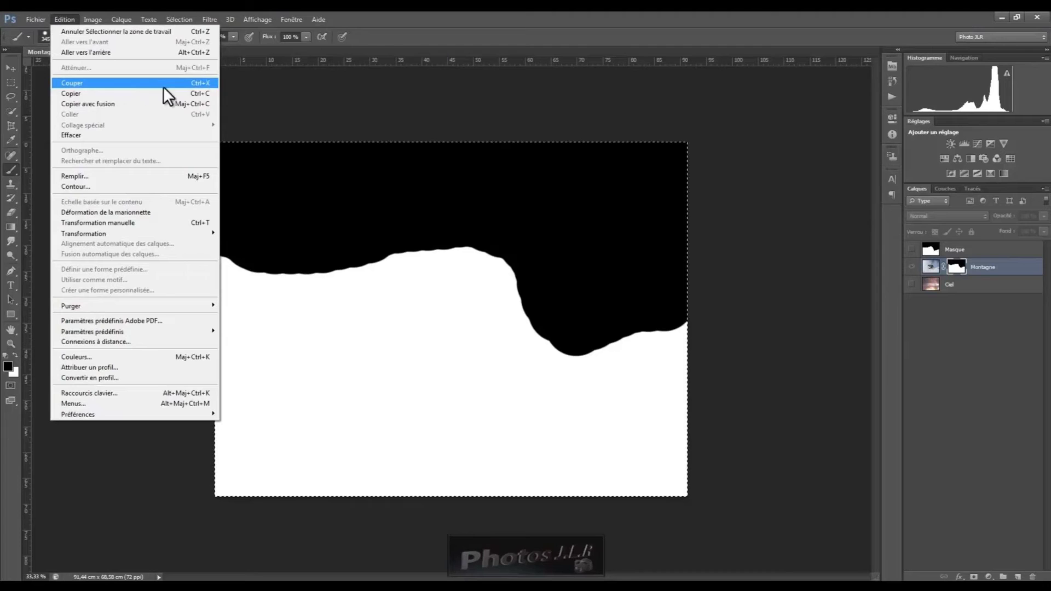
click(205, 93)
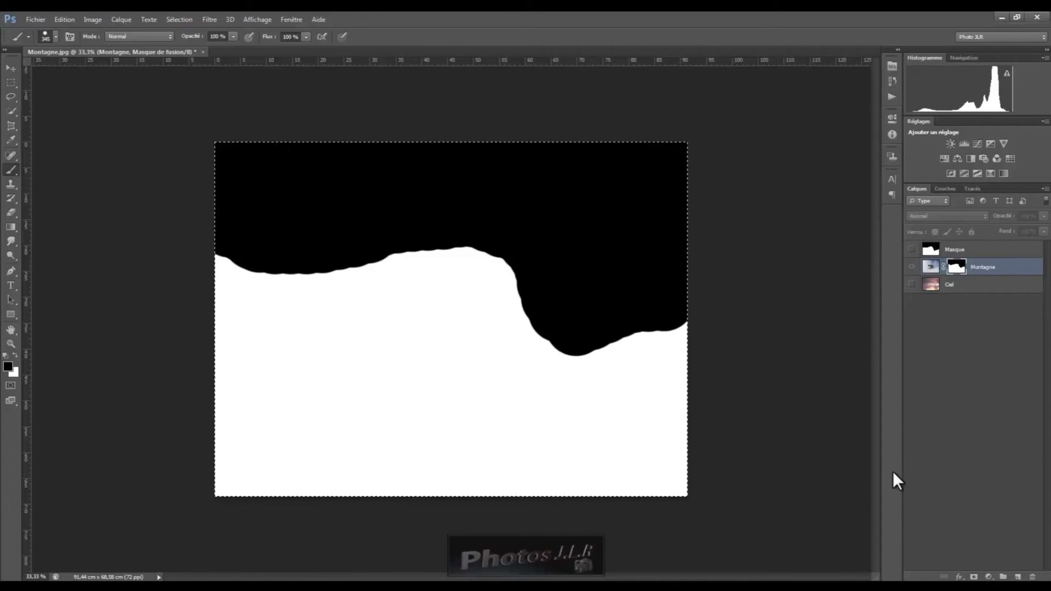
Create a new layer above Masque, hide the Montagne layer and paste the copied mask into the new layer
click(982, 251)
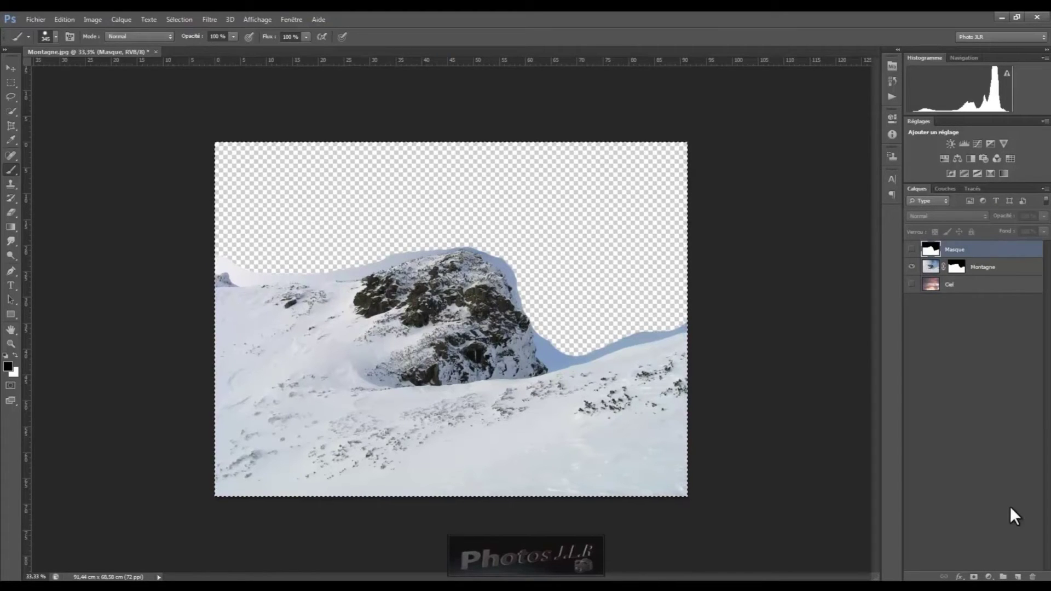
click(1018, 577)
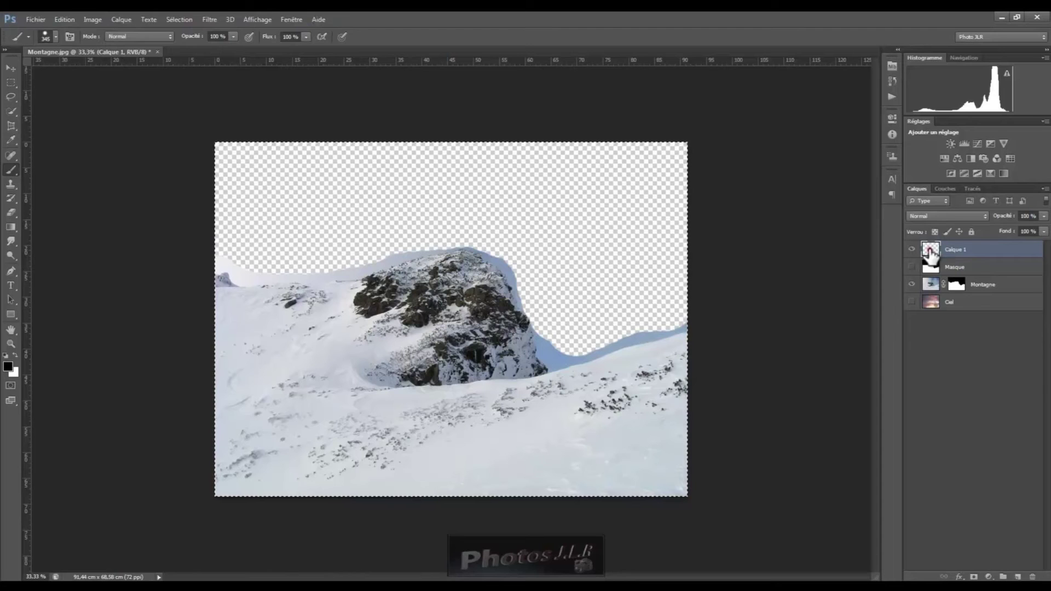
click(912, 285)
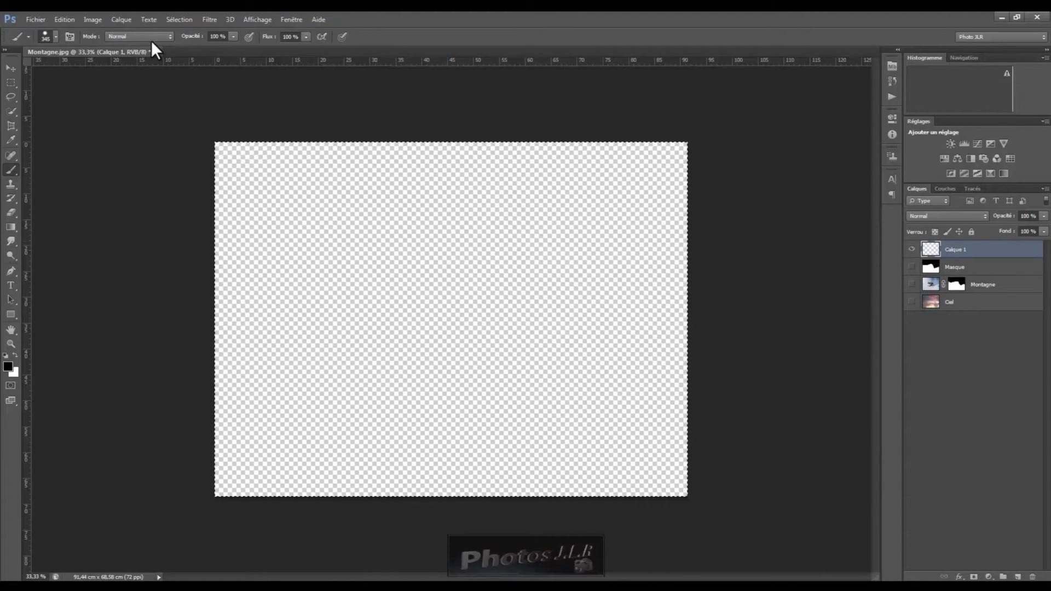
click(65, 19)
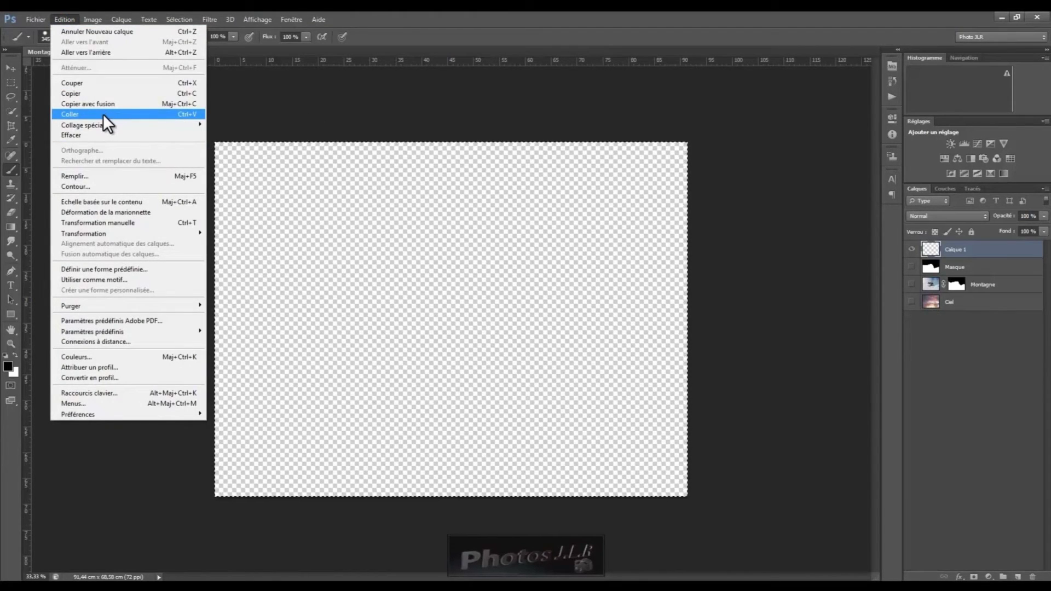
click(186, 114)
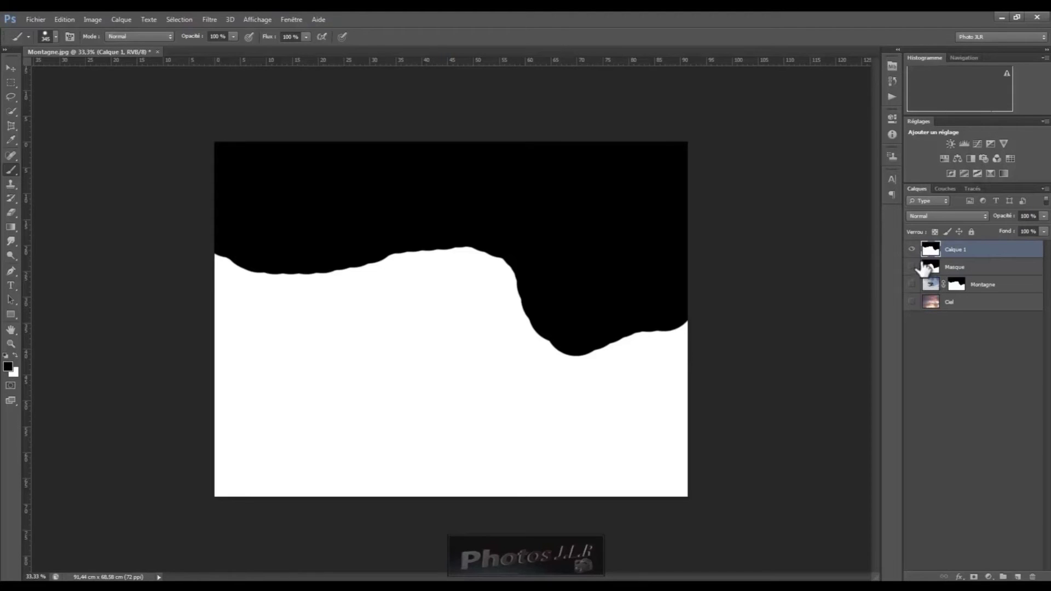
Save a JPEG copy of the black-and-white mask as "Masque du tuto" in the "les masques d'ecrêtages" folder, at maximum quality 12
click(41, 18)
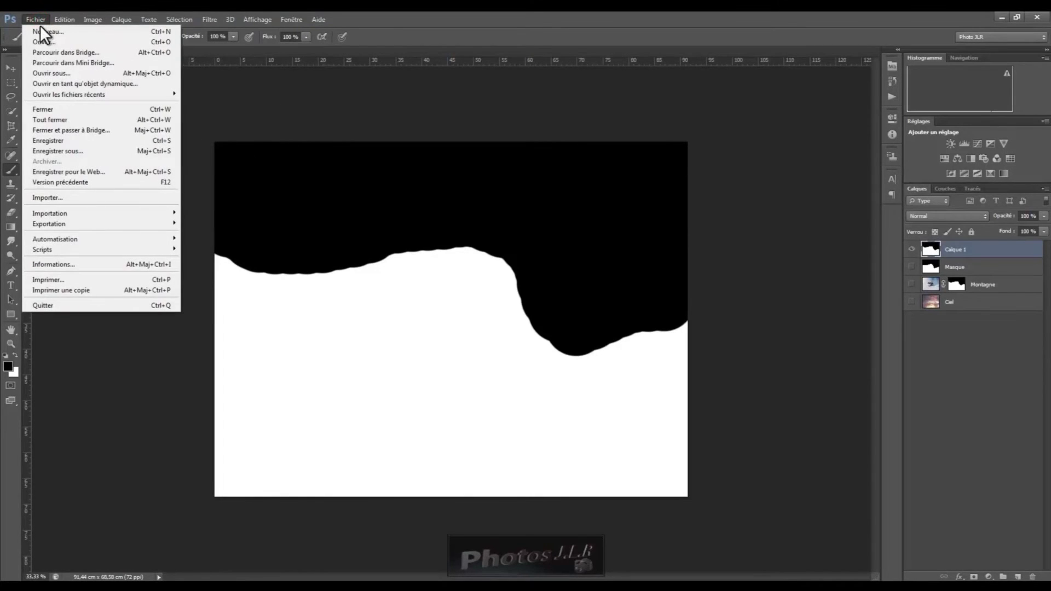
click(46, 152)
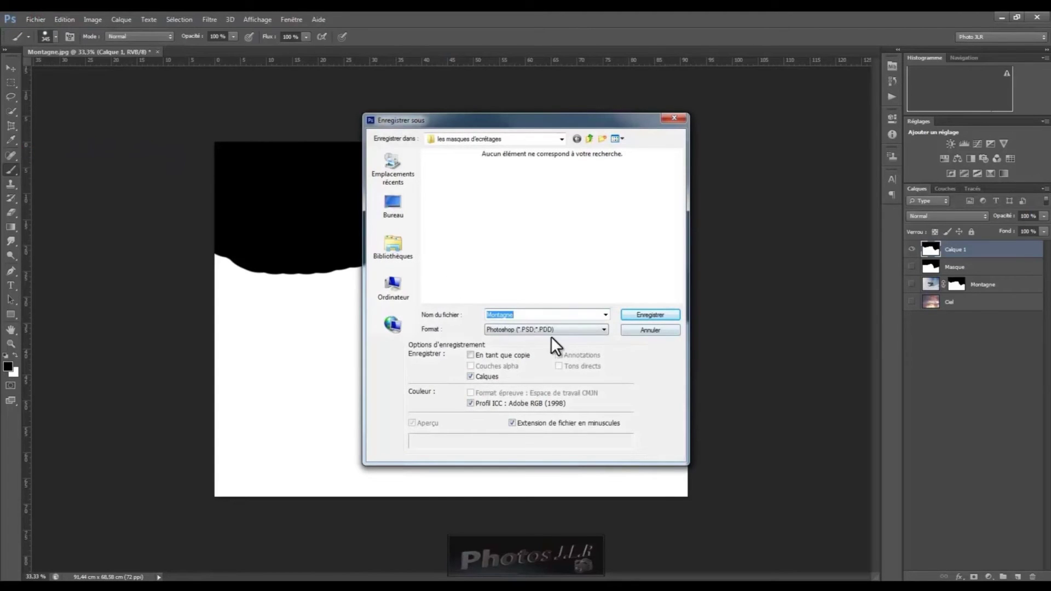
click(603, 330)
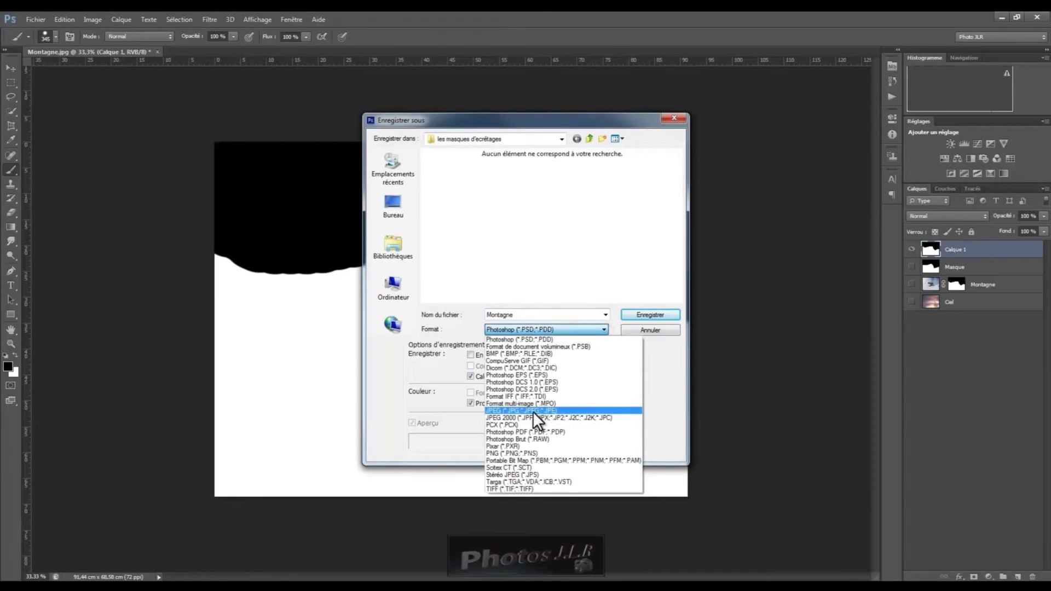
click(531, 409)
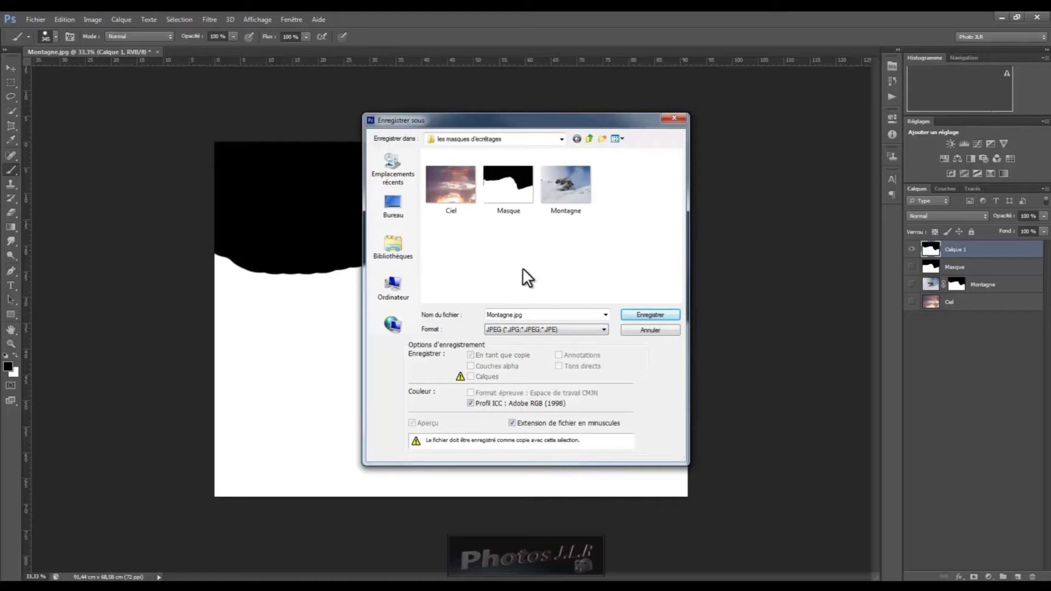
click(501, 193)
double_click(511, 315)
click(519, 315)
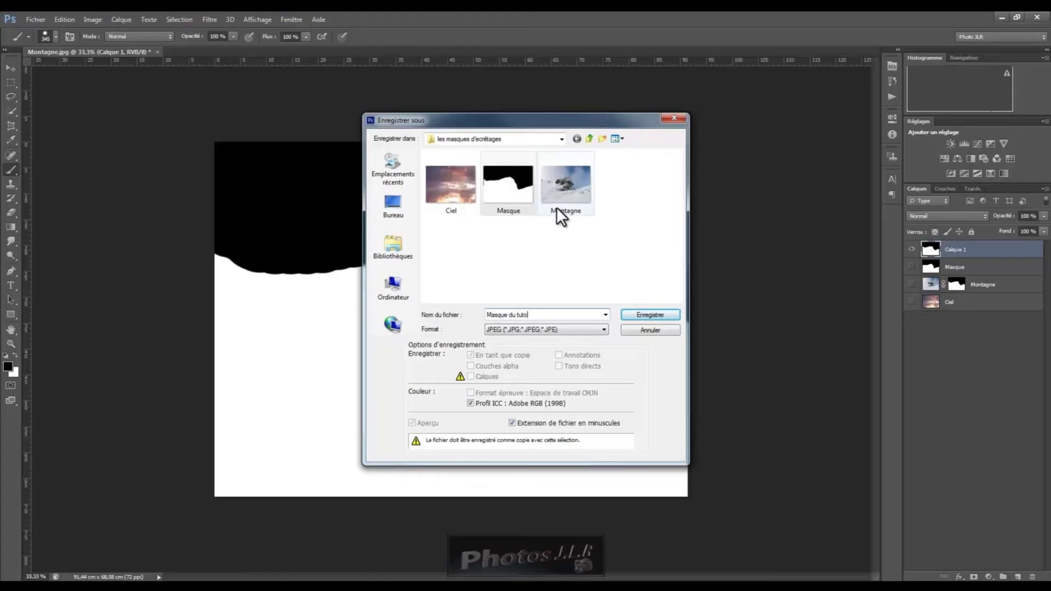
click(656, 314)
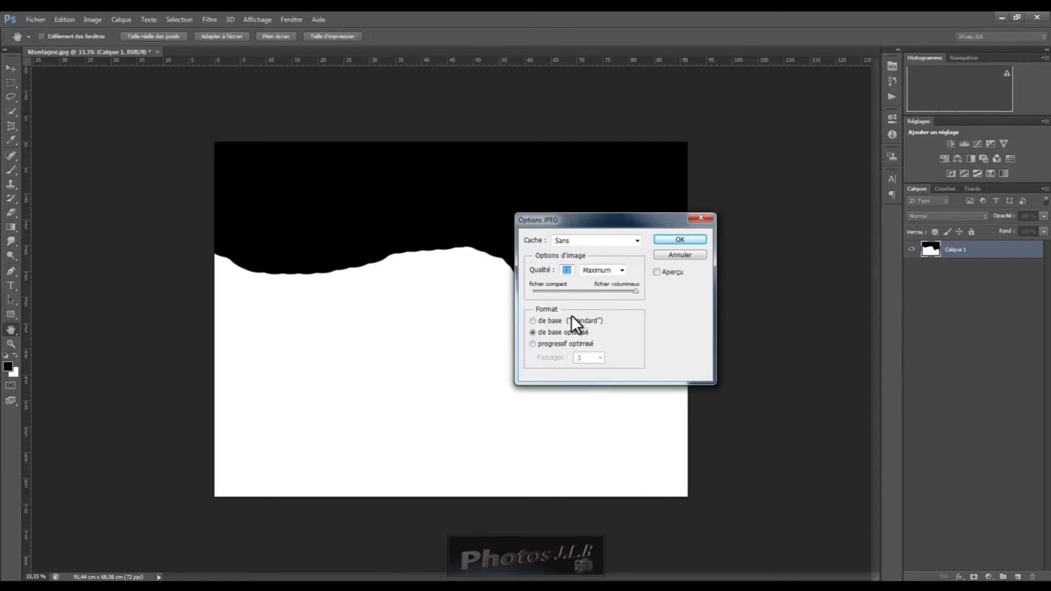
click(685, 240)
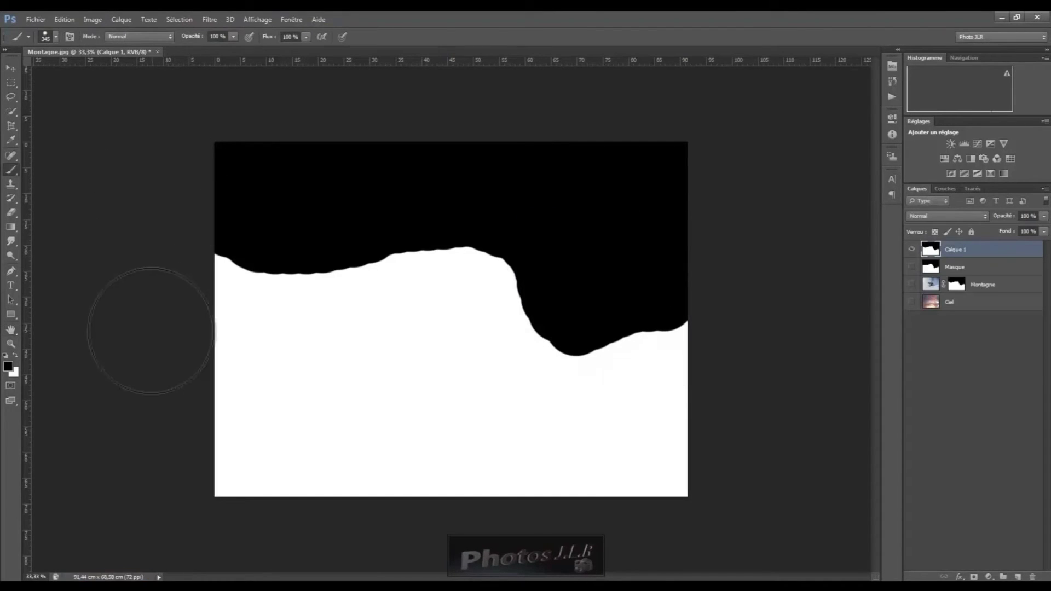
Check the thumbnails of the saved files in the "les masques d'ecrêtages" folder without opening any of them
click(36, 19)
click(38, 42)
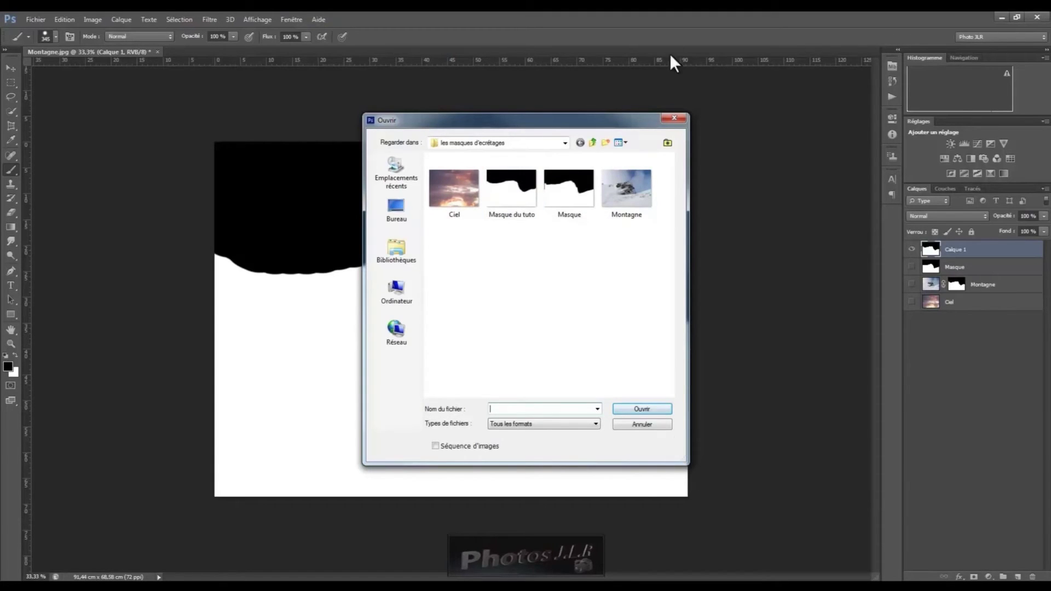
click(674, 118)
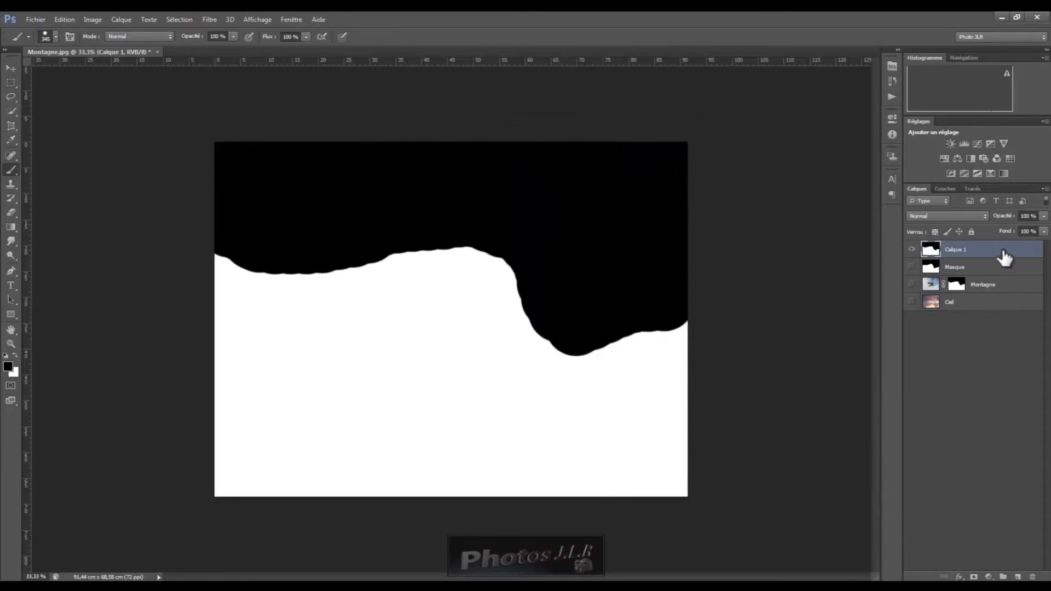
Delete the Calque 1 layer and remove Montagne's hand-painted layer mask without applying it
drag(1005, 257, 1034, 577)
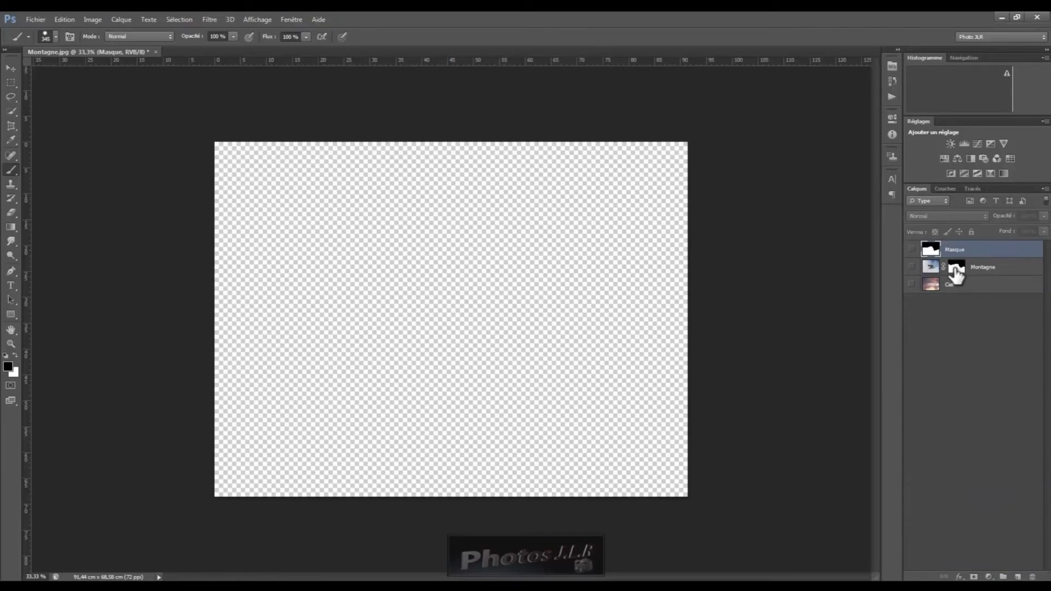
click(958, 267)
drag(959, 274, 1033, 577)
click(620, 231)
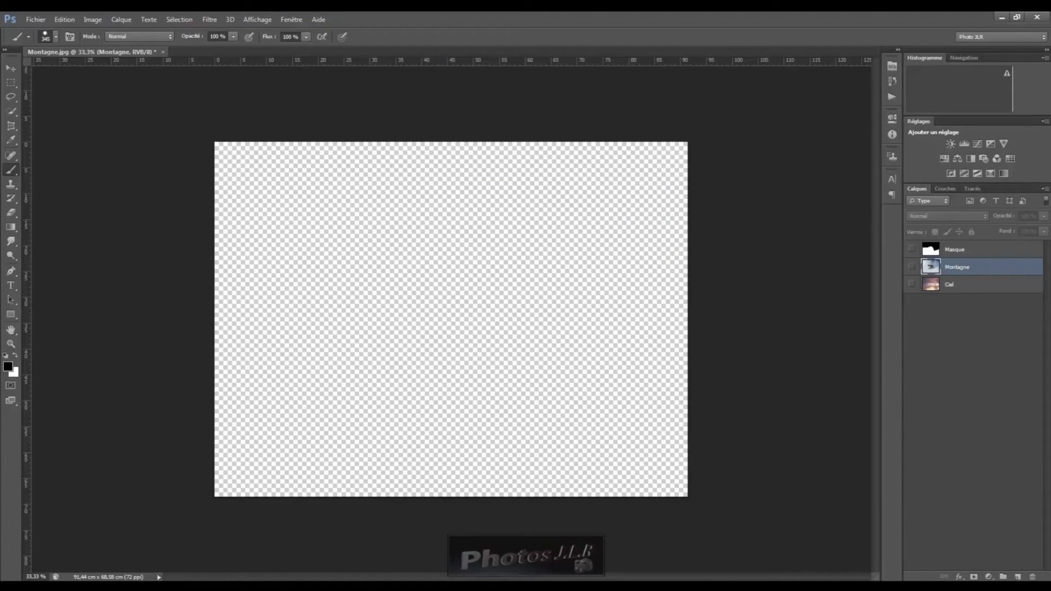
Display the Masque layer with Montagne hidden, select the entire Masque layer and copy it
click(911, 267)
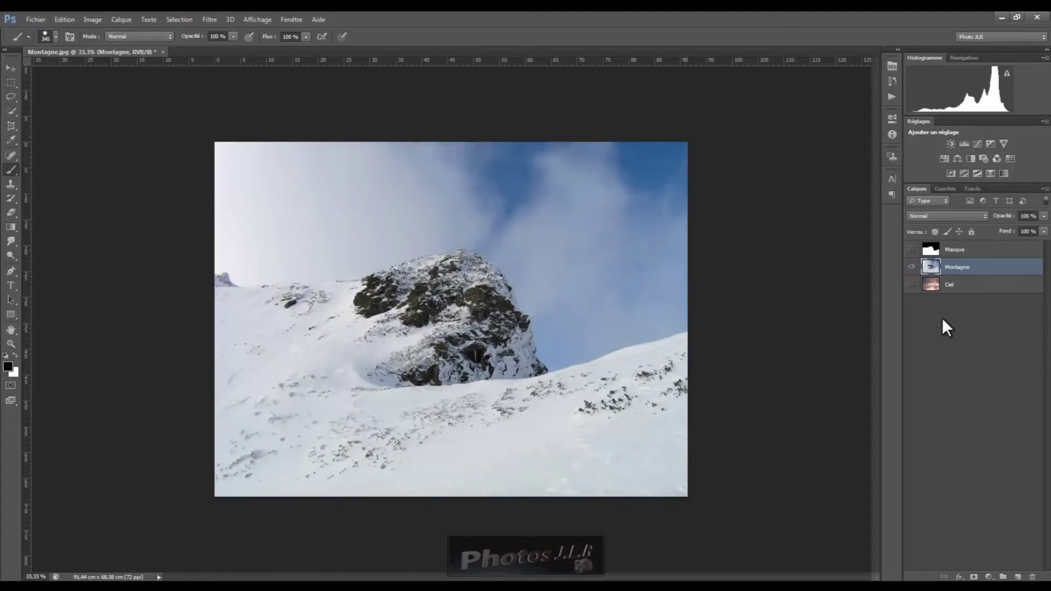
click(911, 249)
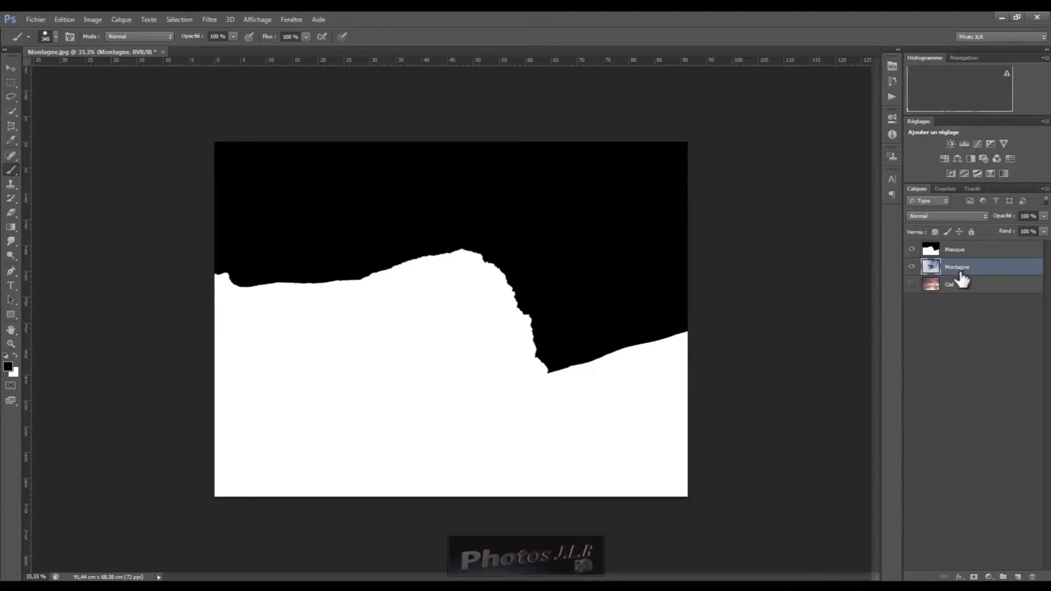
click(912, 267)
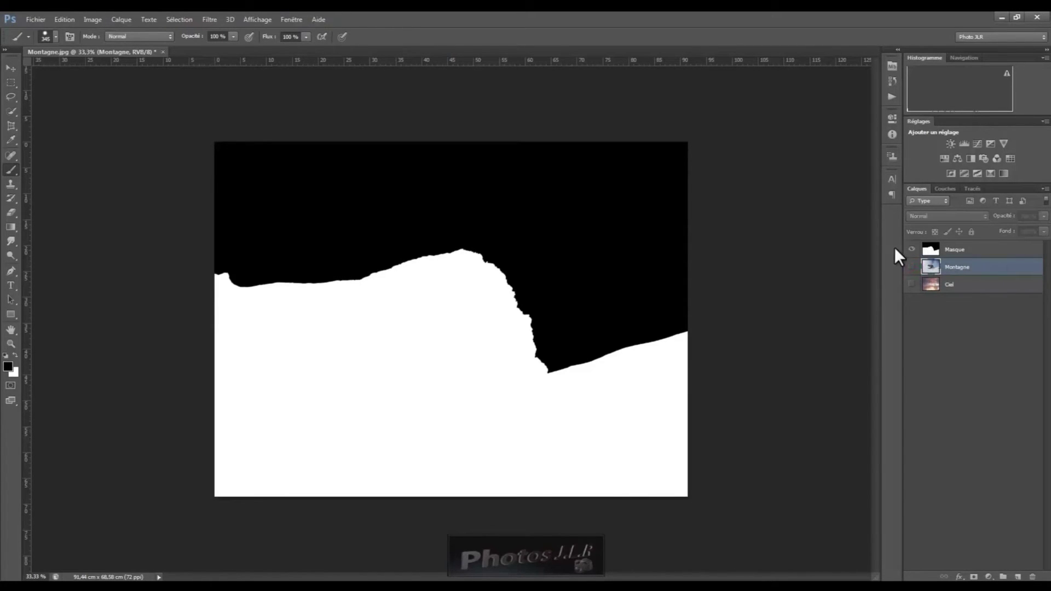
click(998, 251)
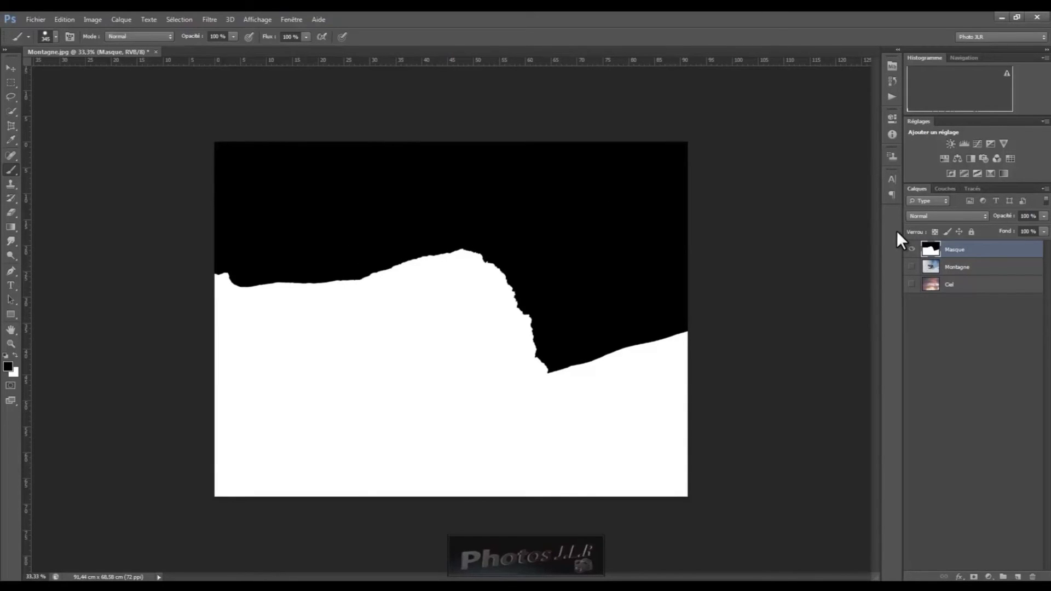
key(ctrl+a)
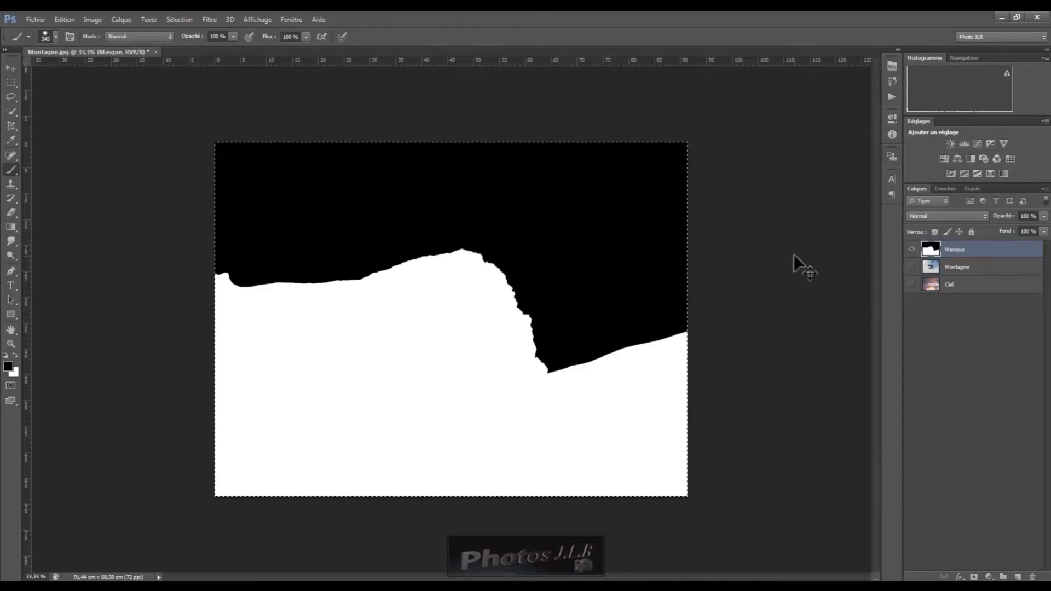
Hide Masque, show Montagne, add a white layer mask to it and paste the copied black-and-white image into that mask
click(912, 251)
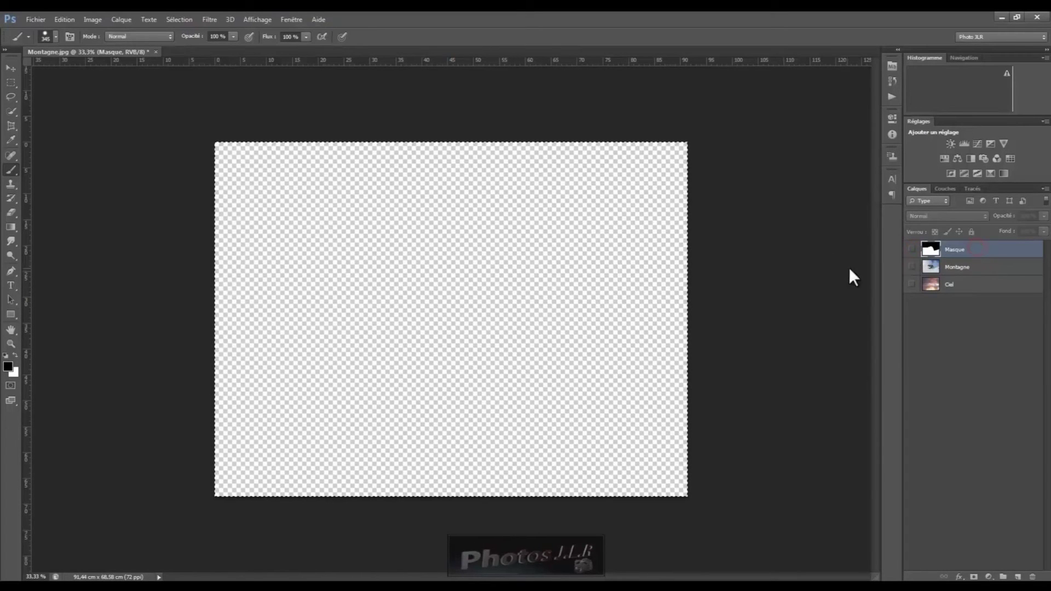
click(912, 267)
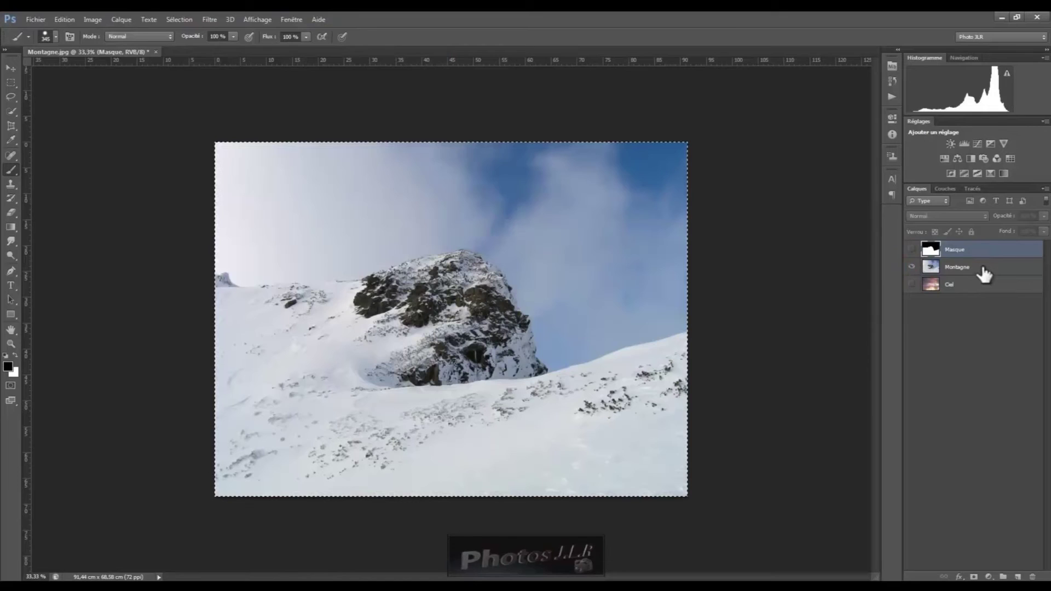
click(982, 270)
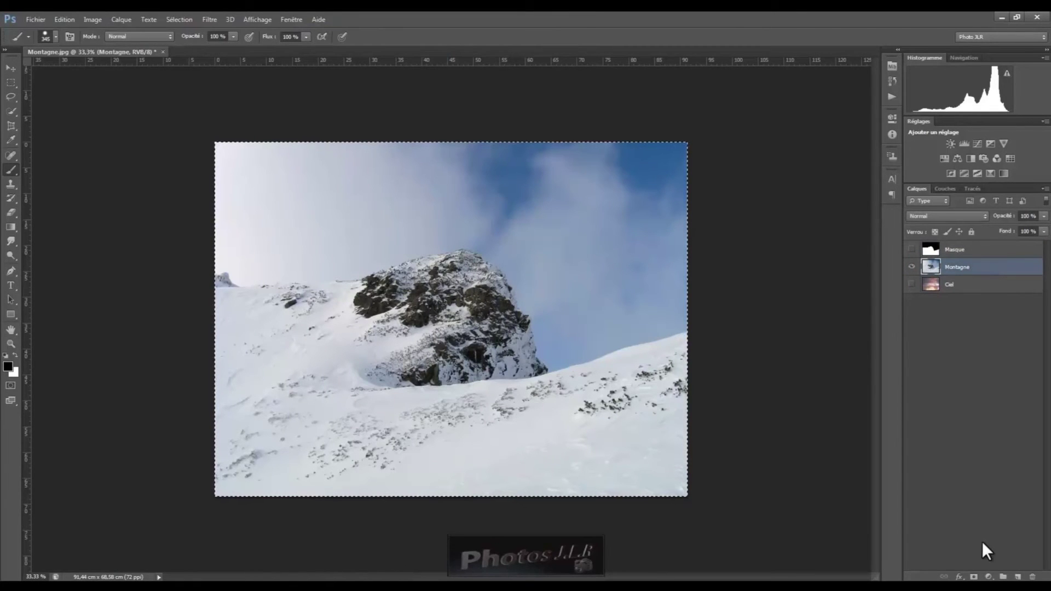
click(974, 577)
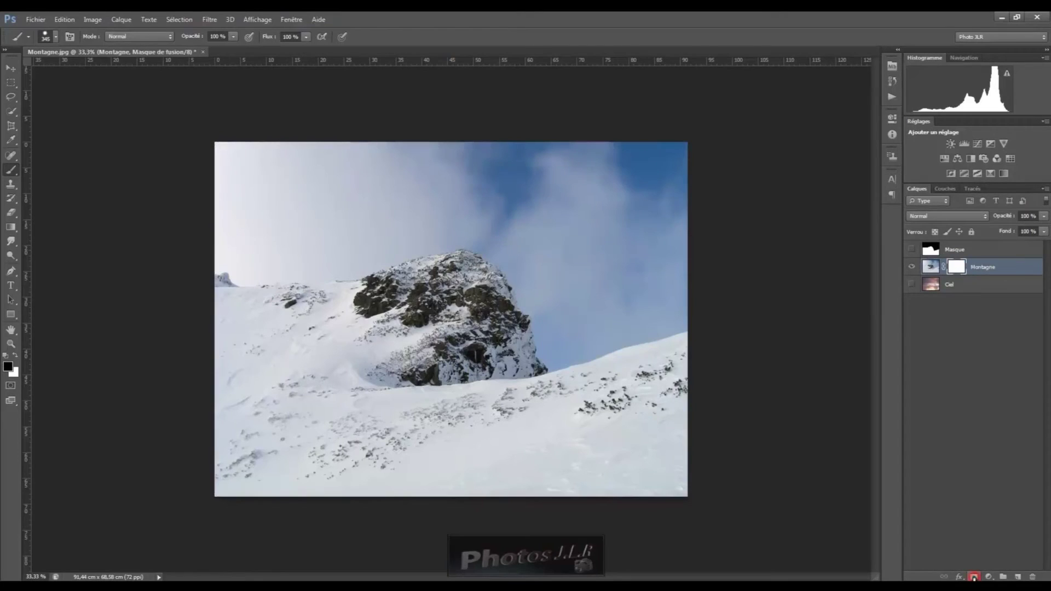
alt+click(957, 271)
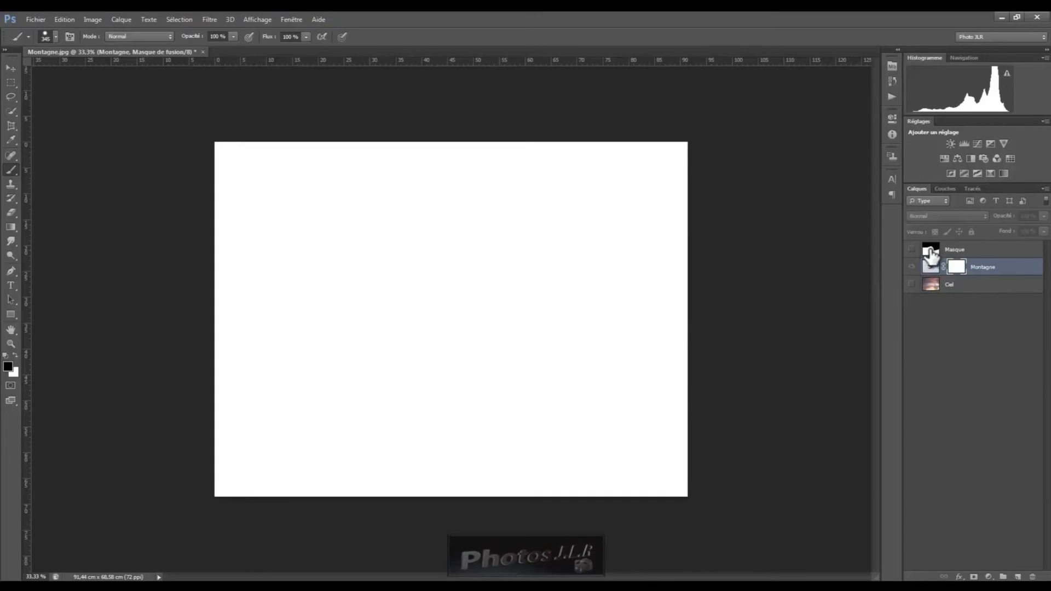
key(ctrl+v)
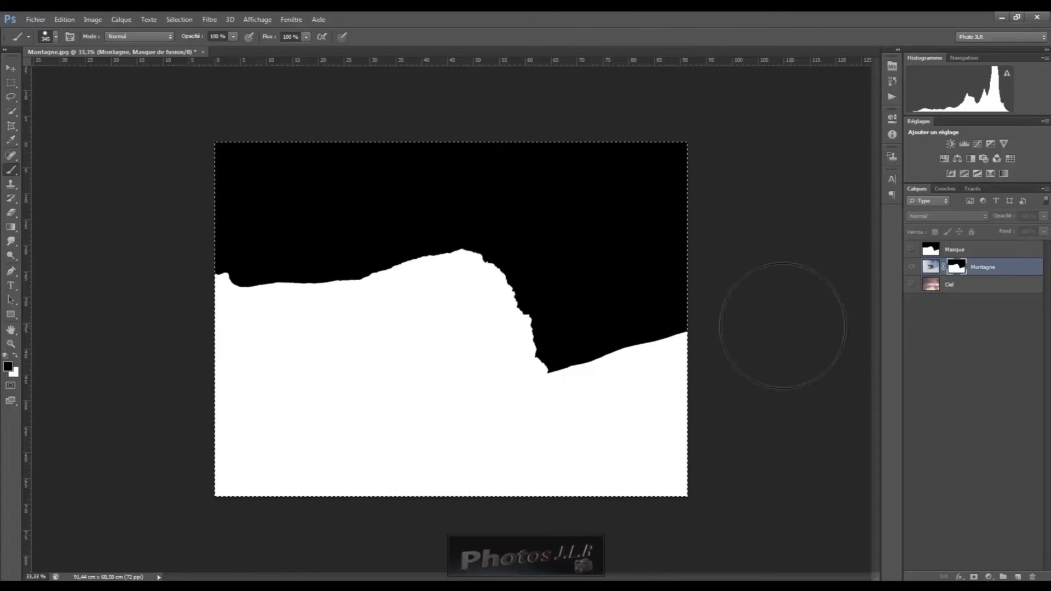
Leave the mask view, show the Ciel layer behind the mountain and delete the Masque layer
click(913, 286)
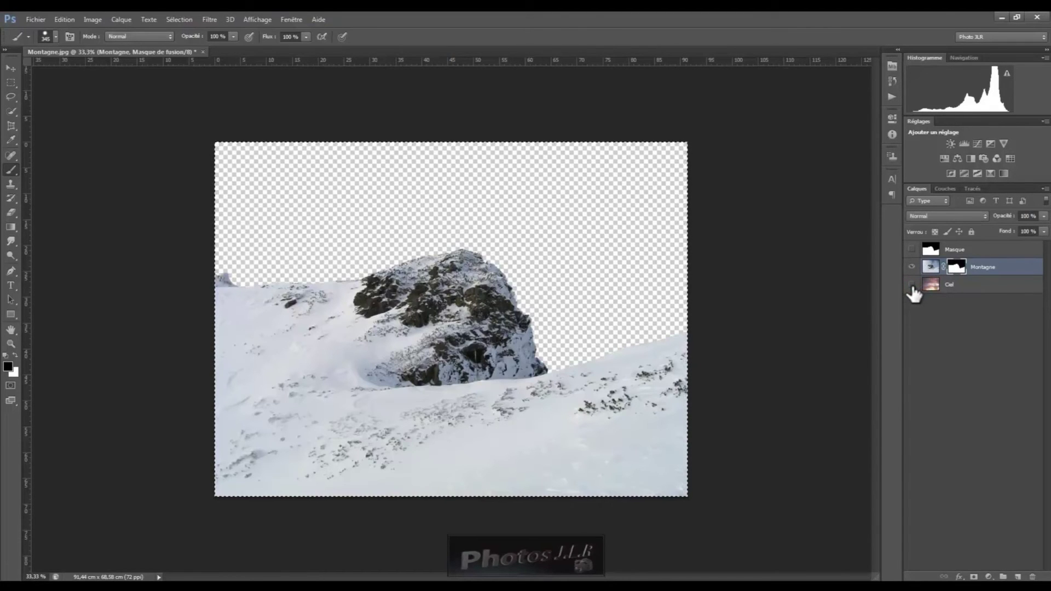
click(912, 285)
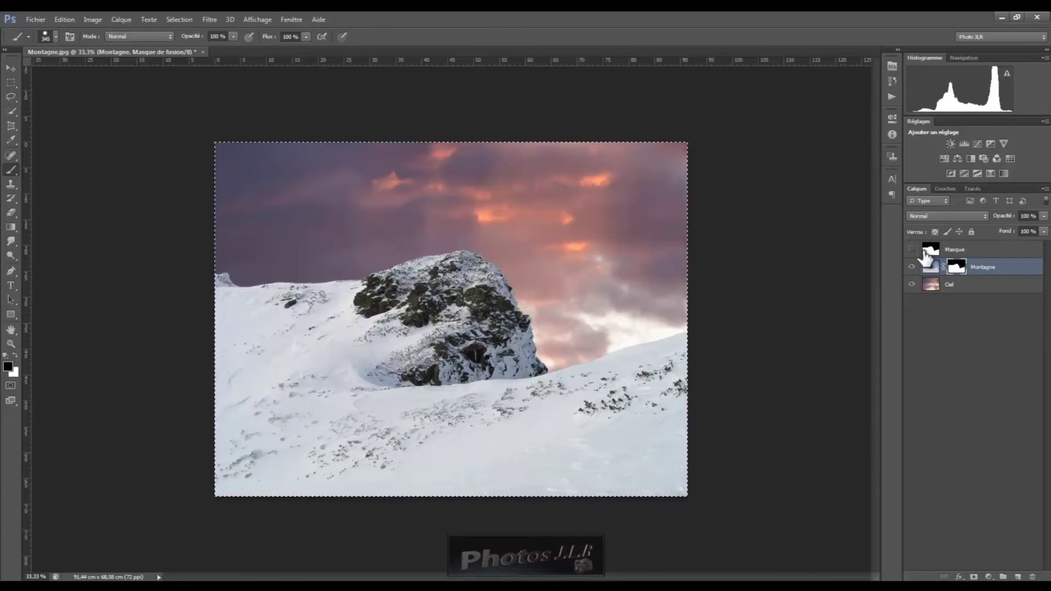
drag(1005, 255, 1034, 577)
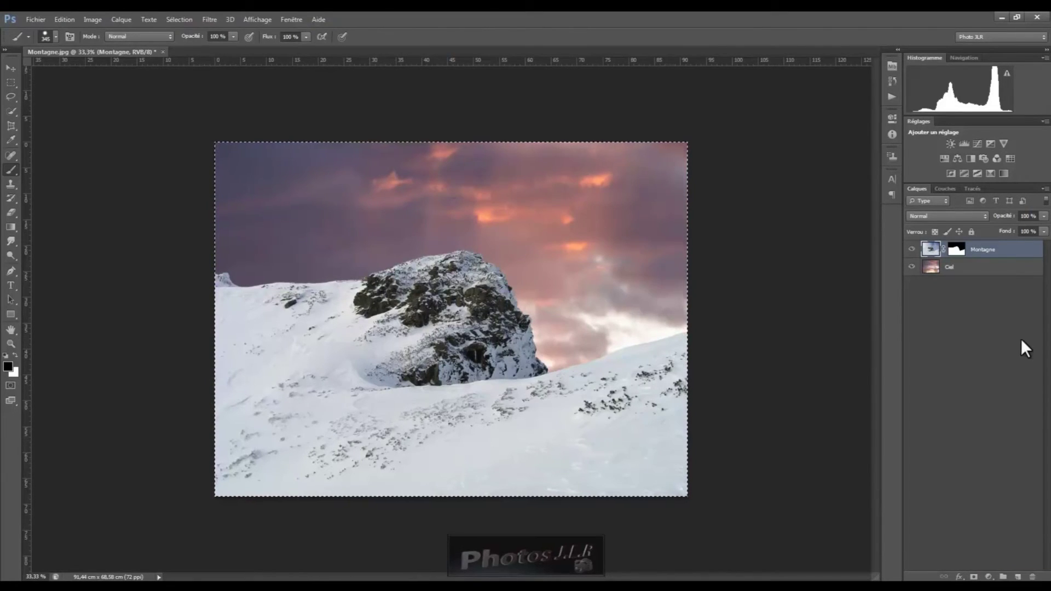
Select Montagne's layer mask, turn on Quick Mask mode, and select the Montagne image thumbnail again
click(958, 250)
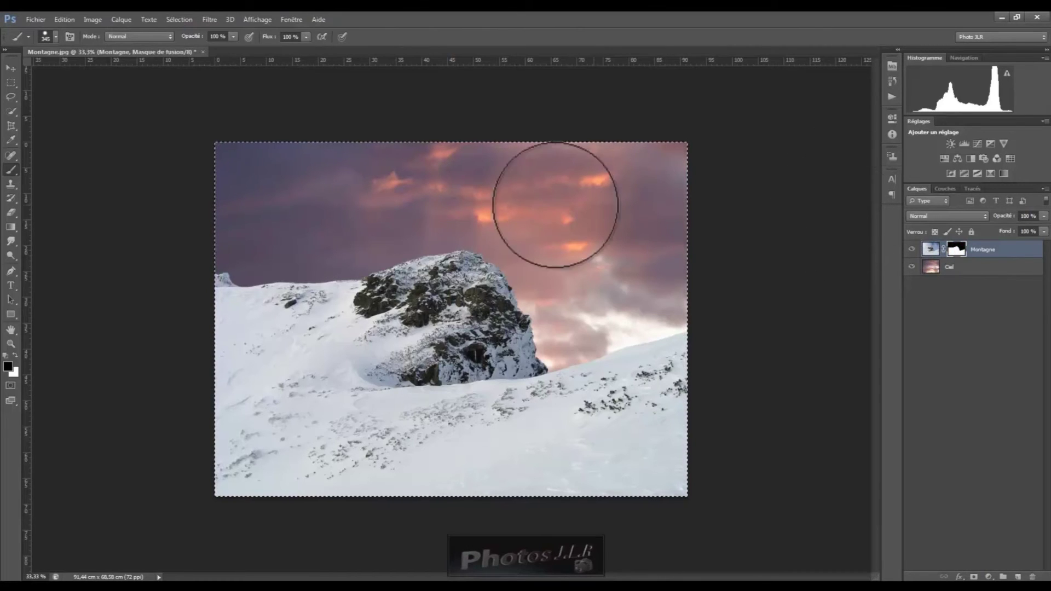
click(11, 385)
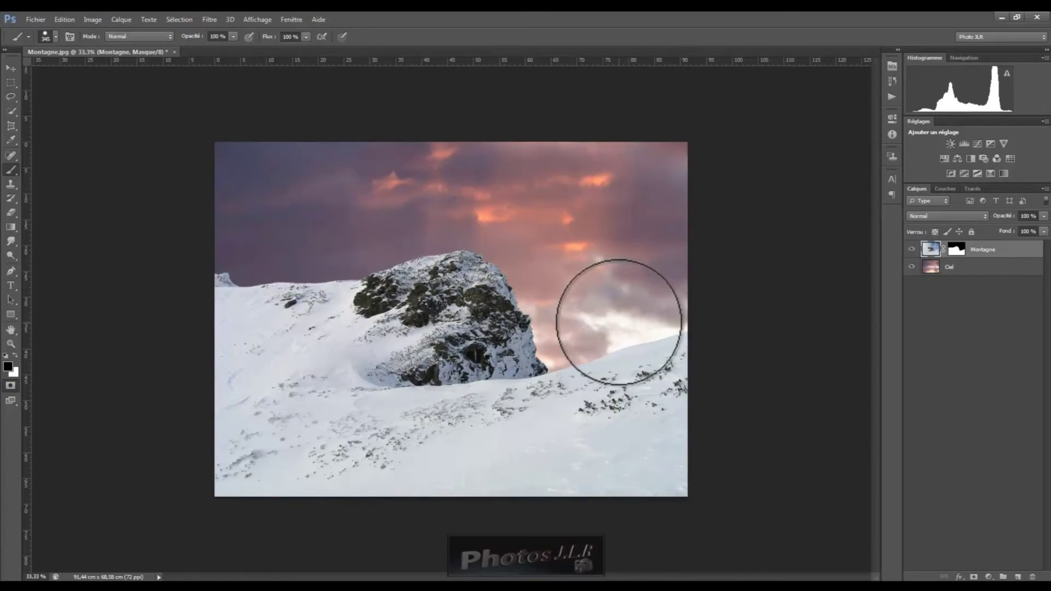
click(932, 253)
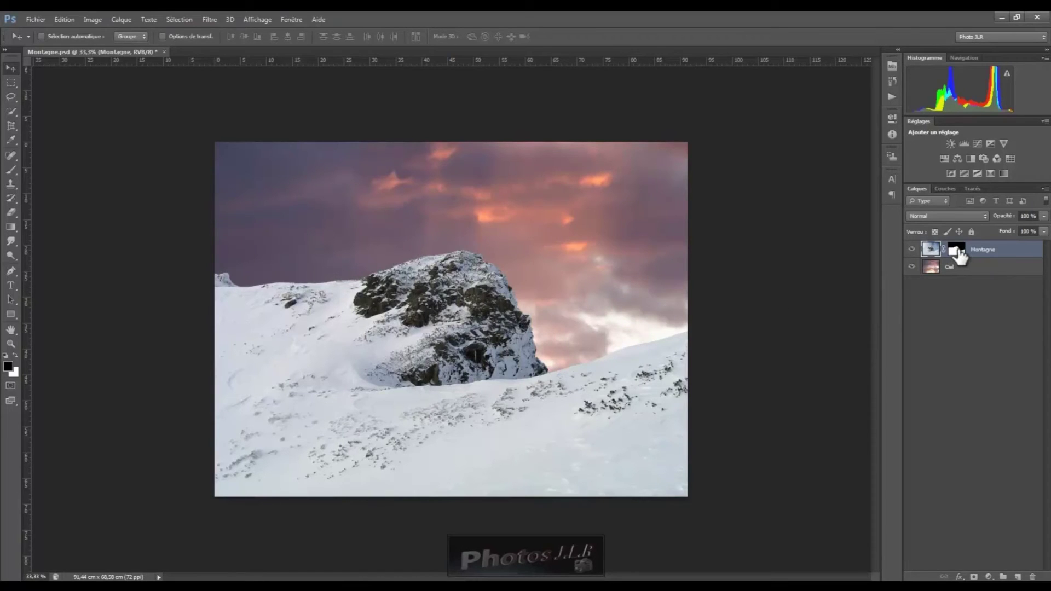
Delete Montagne's layer mask without applying it and move the Ciel layer above Montagne
drag(960, 253, 1034, 576)
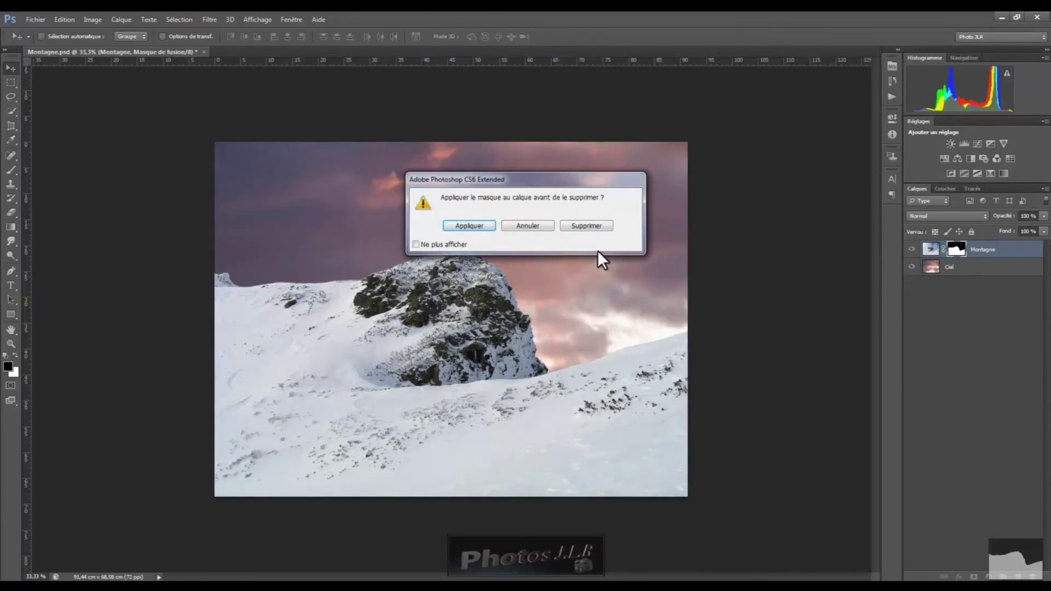
click(587, 226)
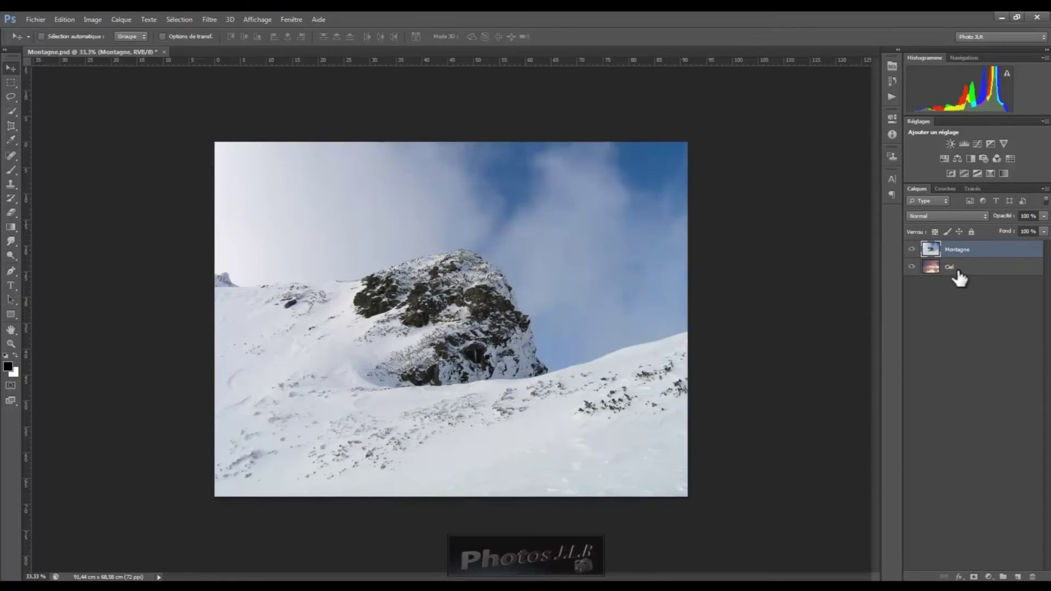
drag(968, 274, 965, 251)
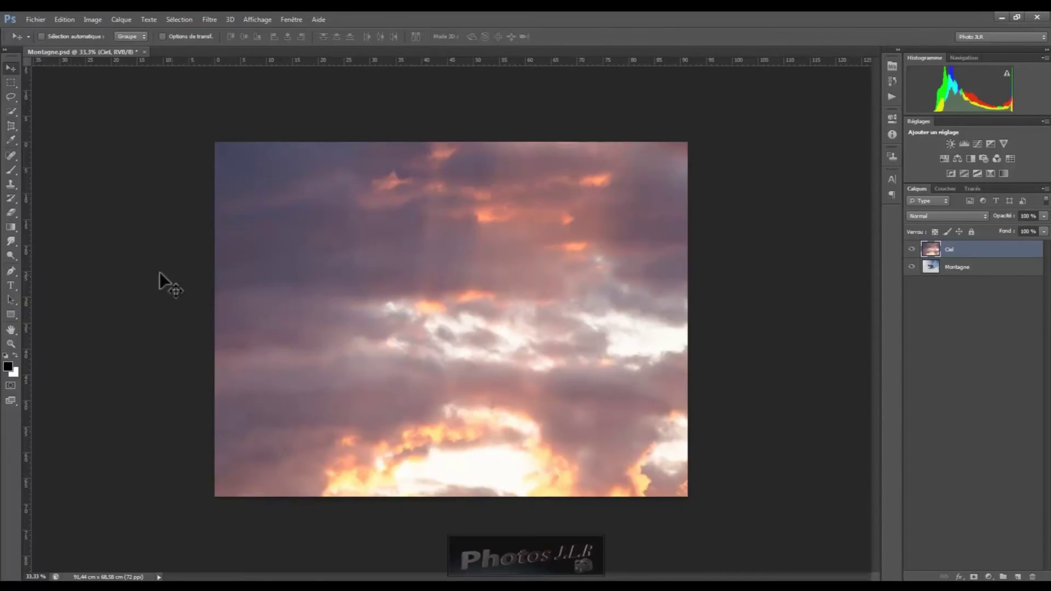
Add the text "texte" over the sky in black Arial at 72 pt
click(11, 284)
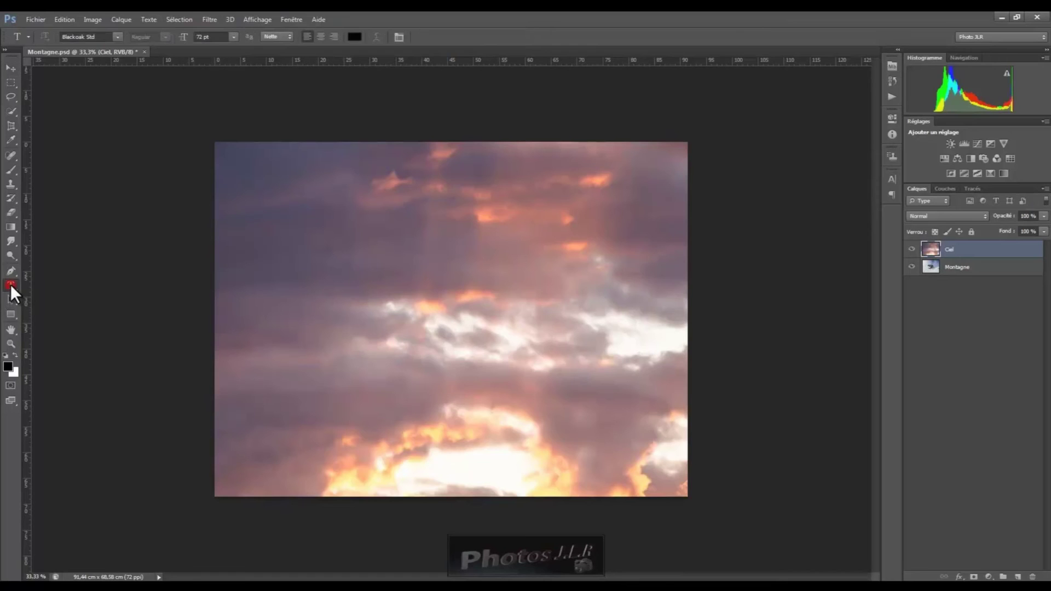
click(319, 292)
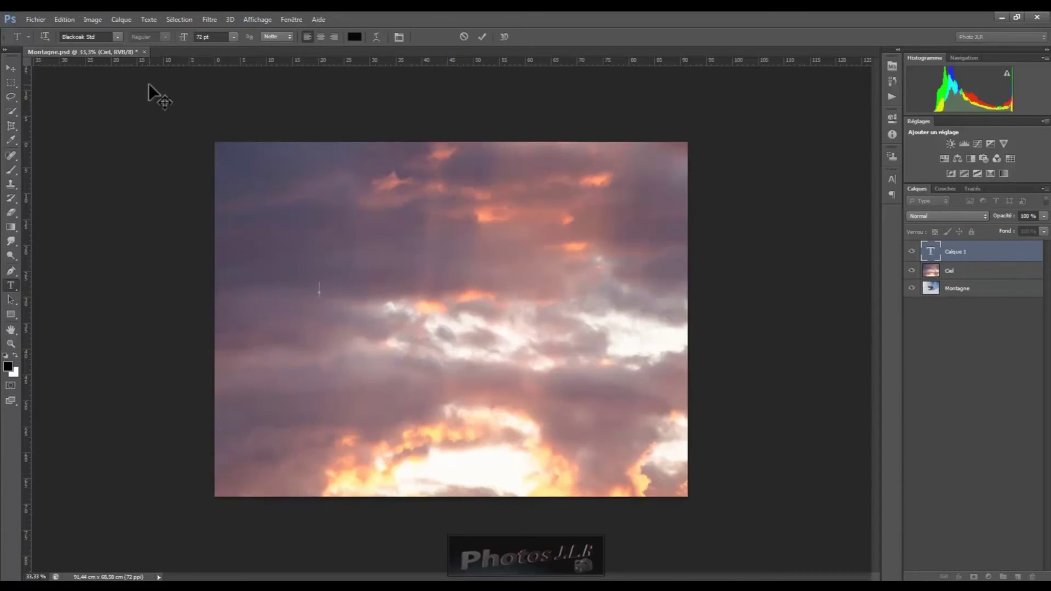
click(233, 37)
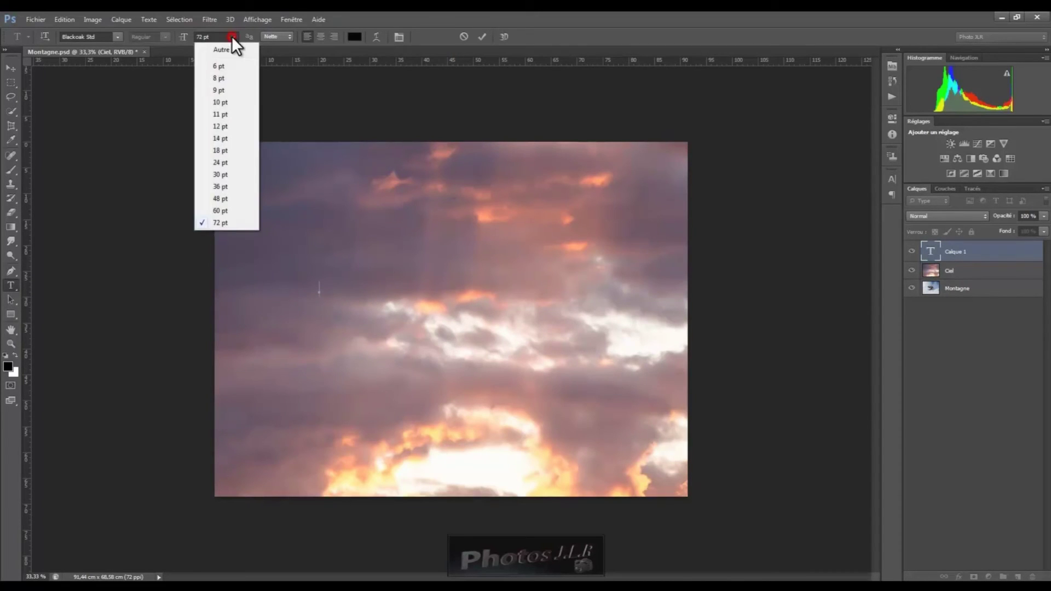
click(221, 223)
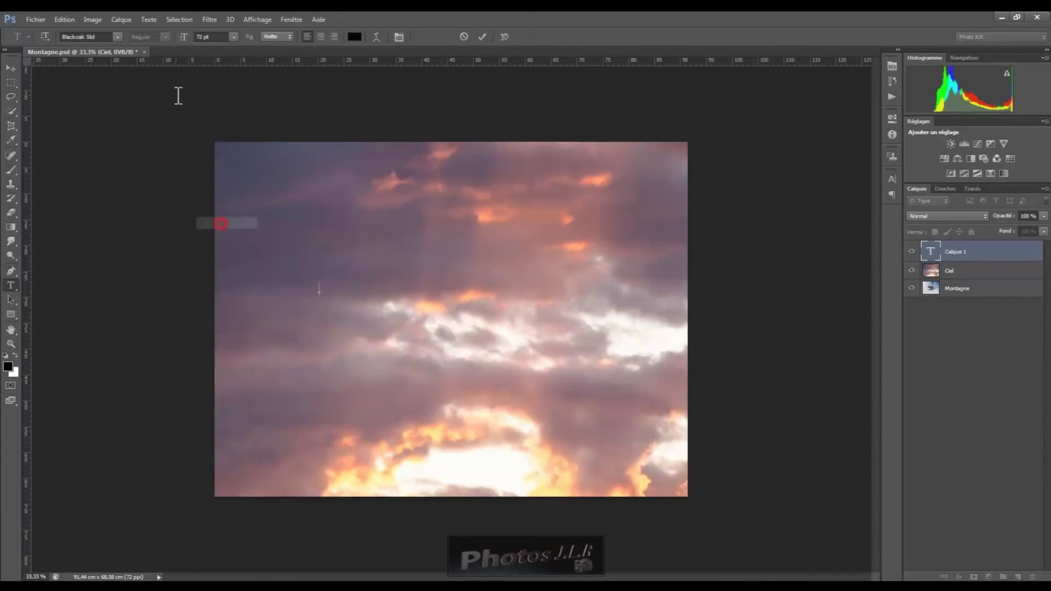
click(119, 36)
drag(235, 74, 235, 56)
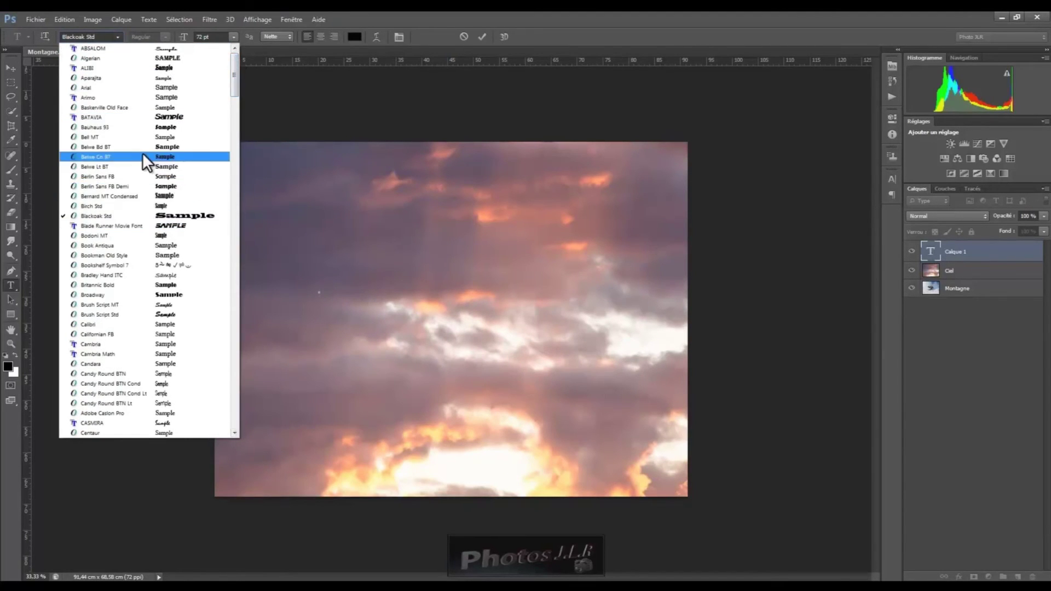
click(90, 85)
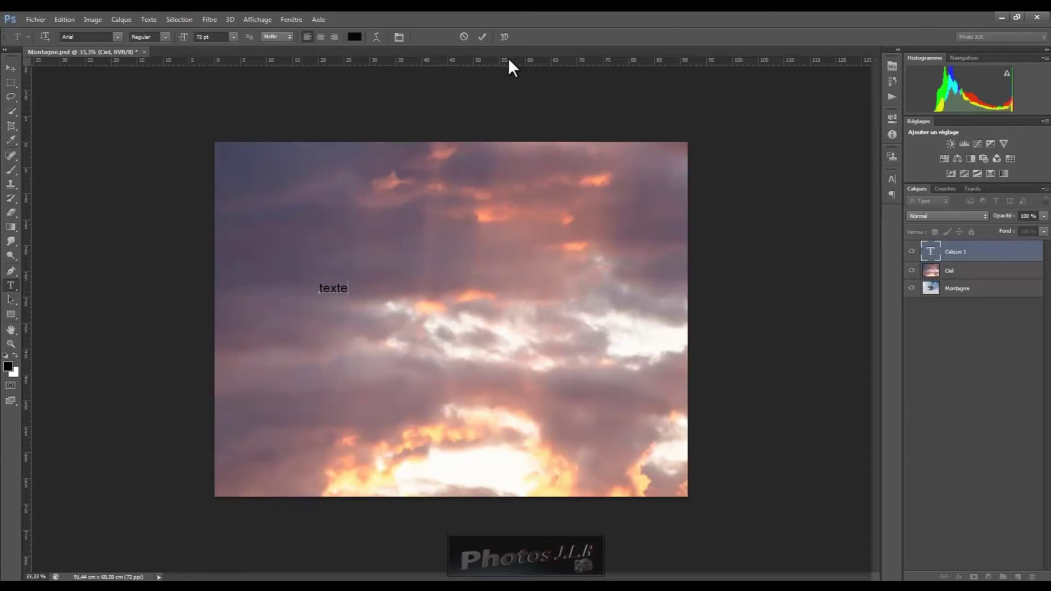
click(481, 37)
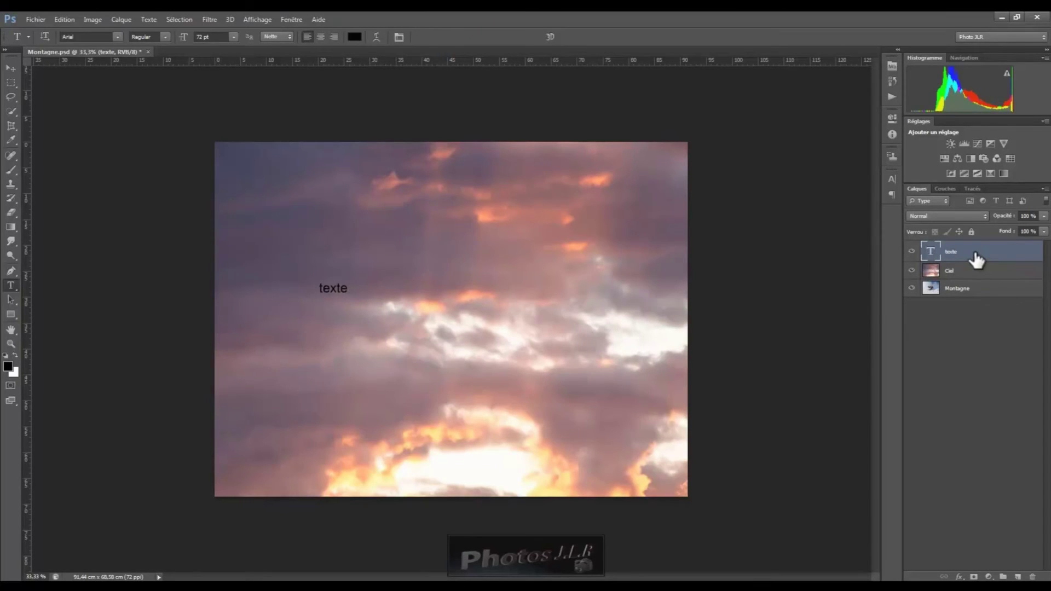
Free-transform the texte layer to about 1219% width and 1263% height so the word spans most of the image
key(ctrl+t)
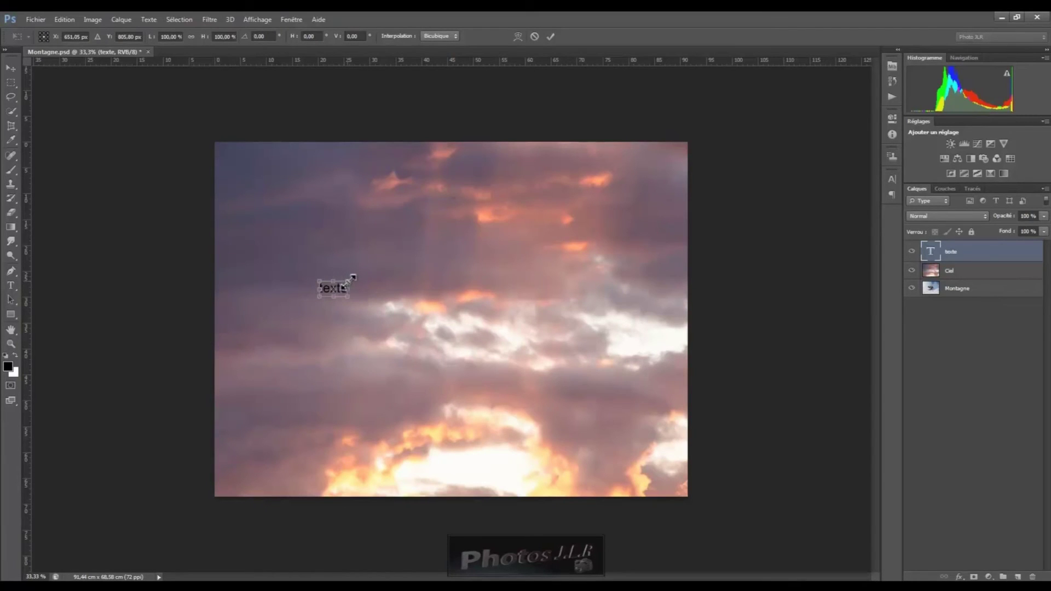
drag(351, 279, 619, 241)
drag(319, 242, 263, 243)
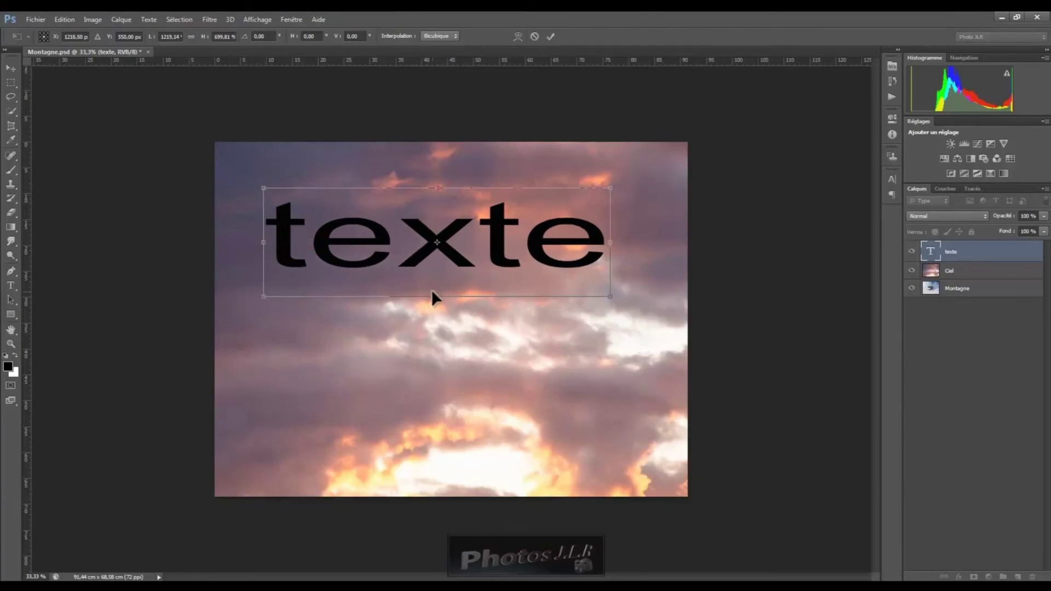
drag(438, 296, 444, 385)
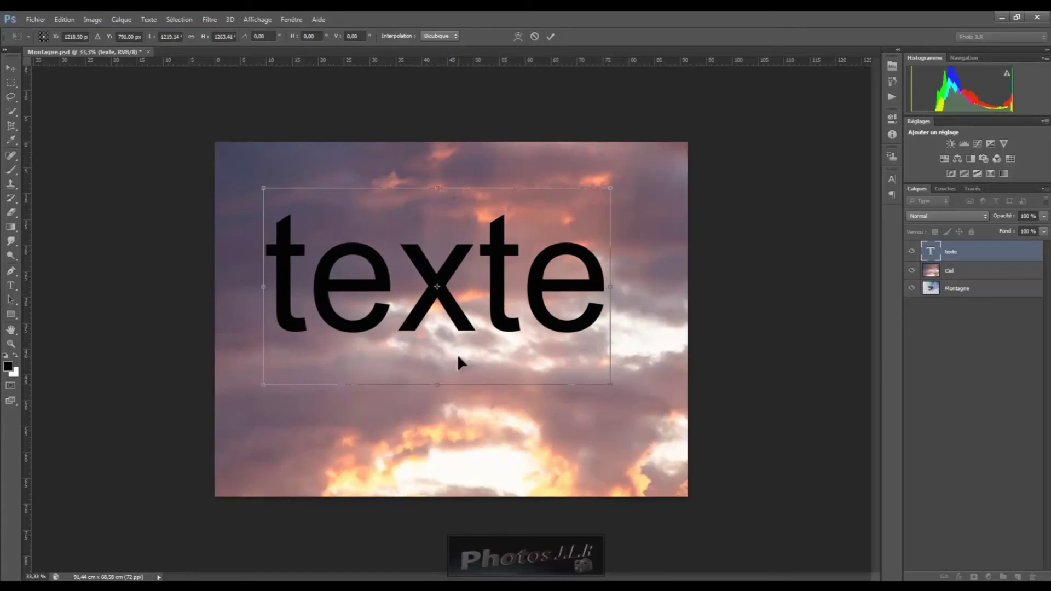
click(550, 36)
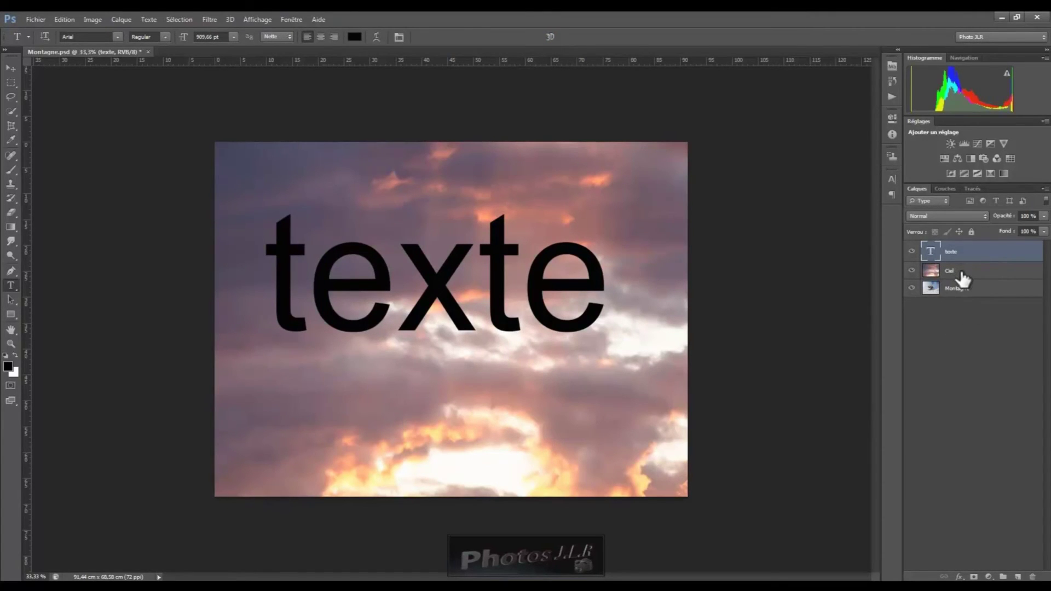
Move the Ciel layer above the texte layer, then hide Ciel to reveal the text over the mountain
drag(962, 272, 967, 250)
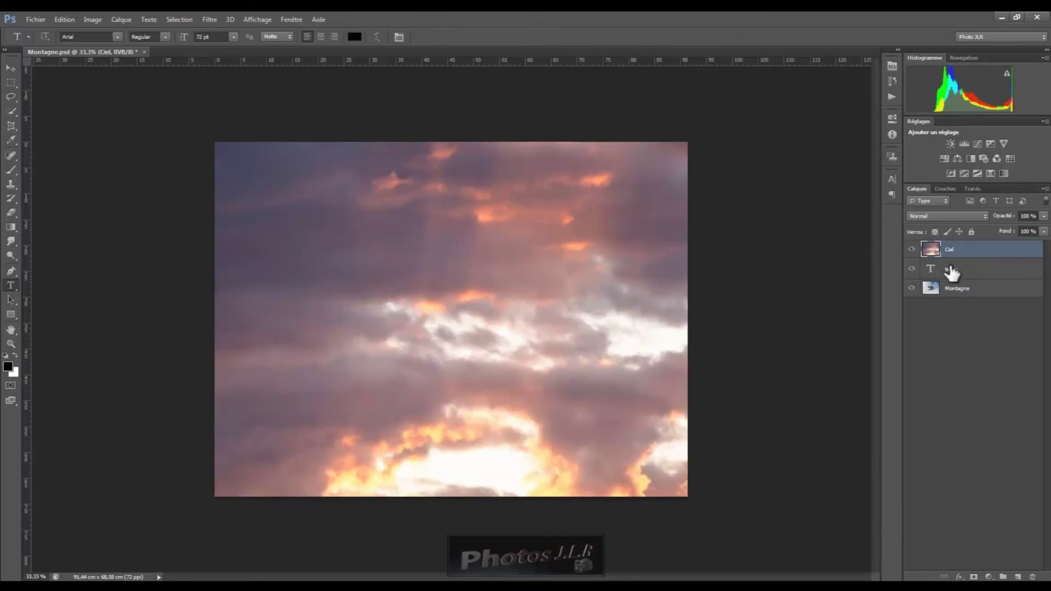
click(965, 270)
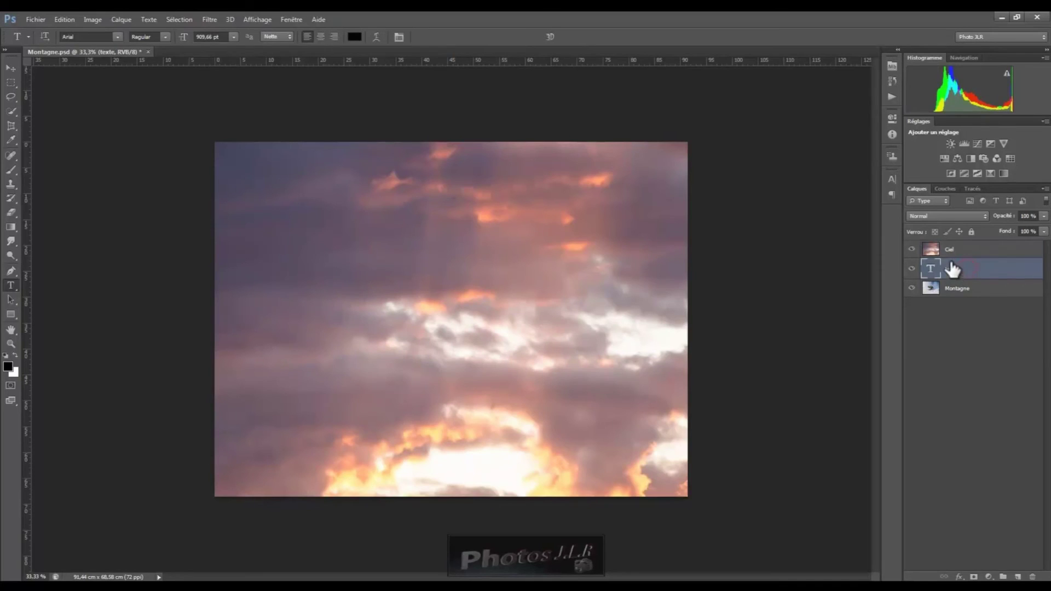
click(912, 250)
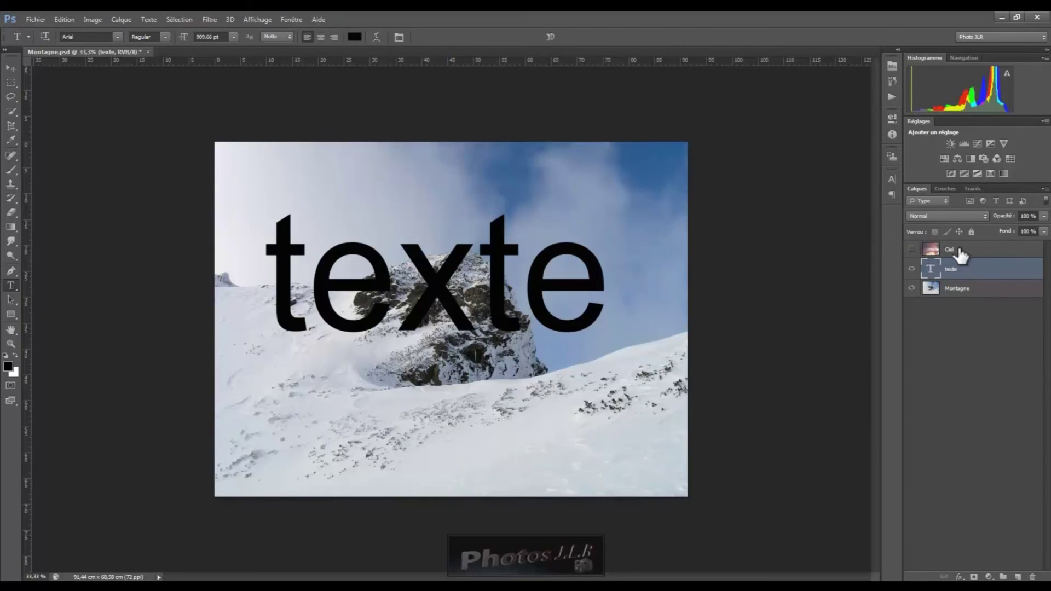
click(912, 250)
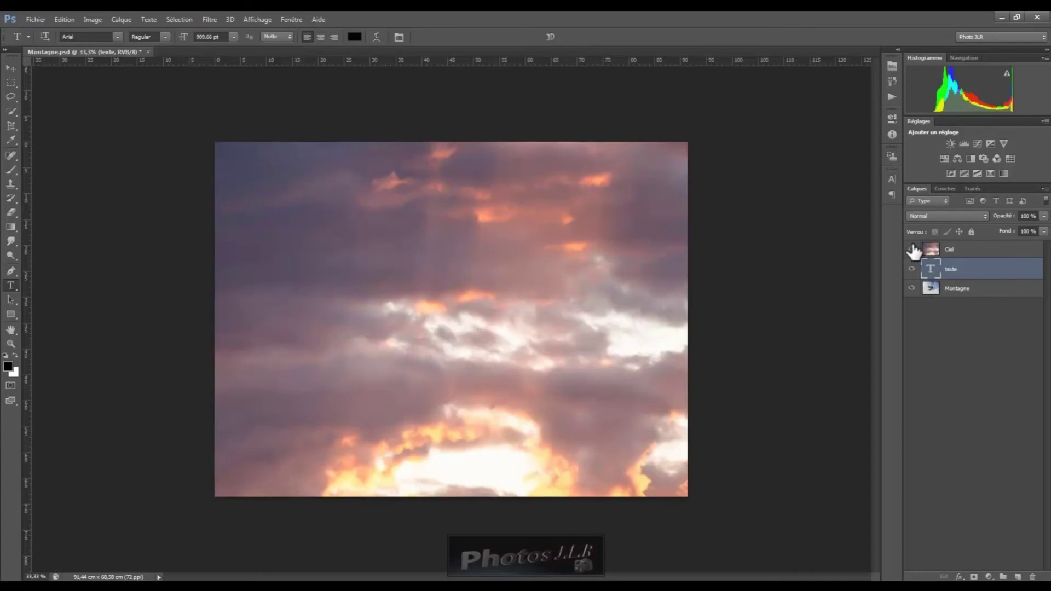
click(912, 251)
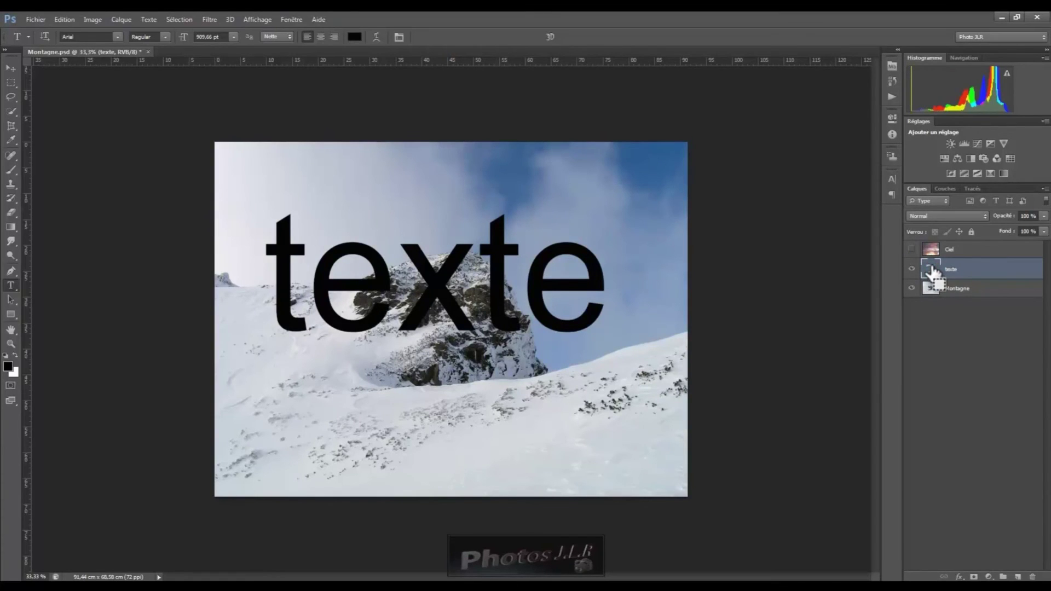
Load the texte layer's outline as a selection, turn it into a layer mask on Ciel, and show Ciel
ctrl+click(931, 269)
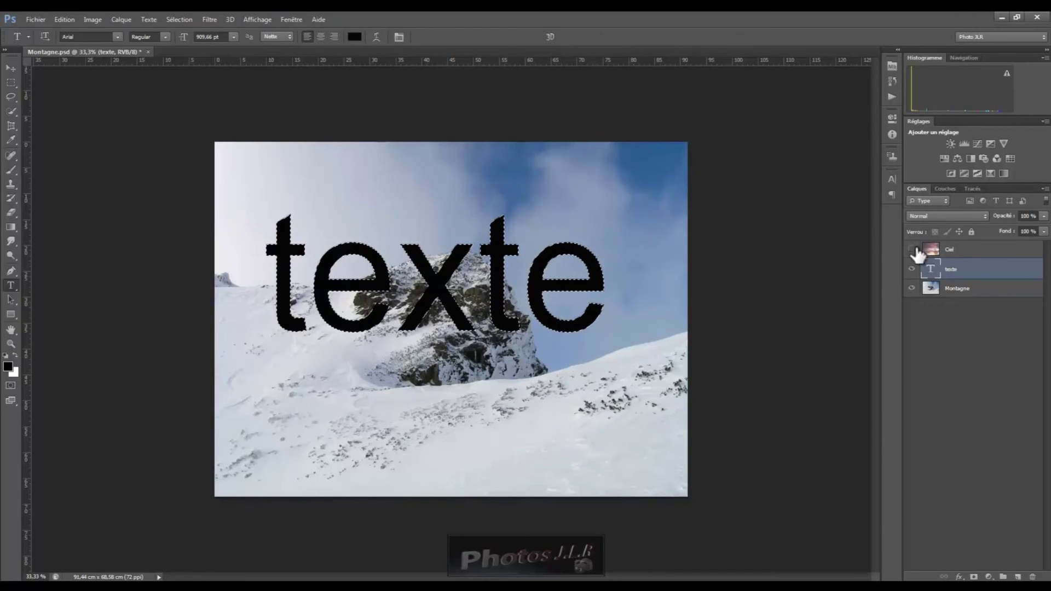
click(974, 252)
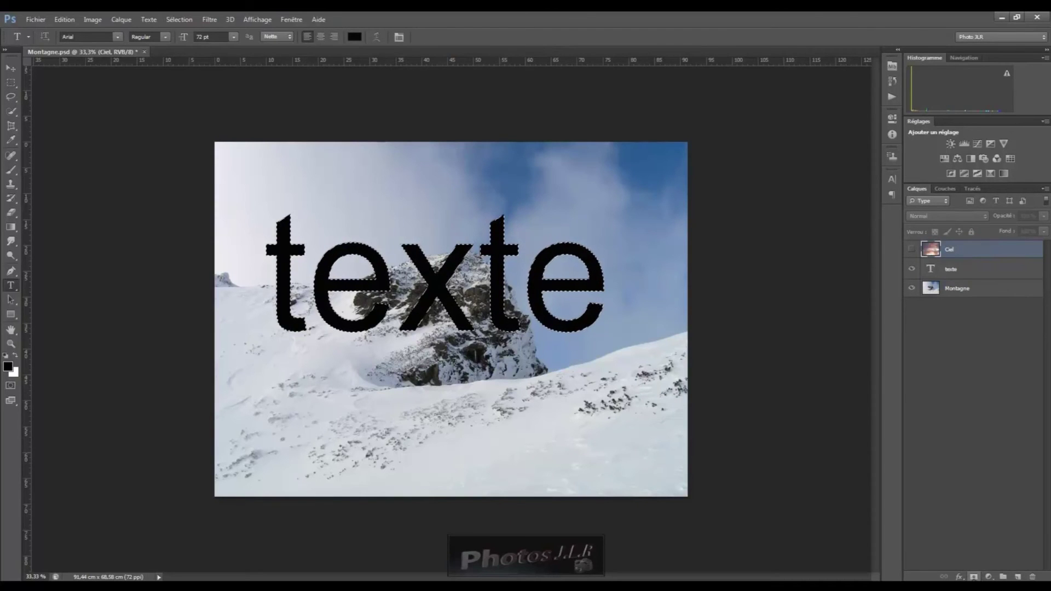
click(975, 577)
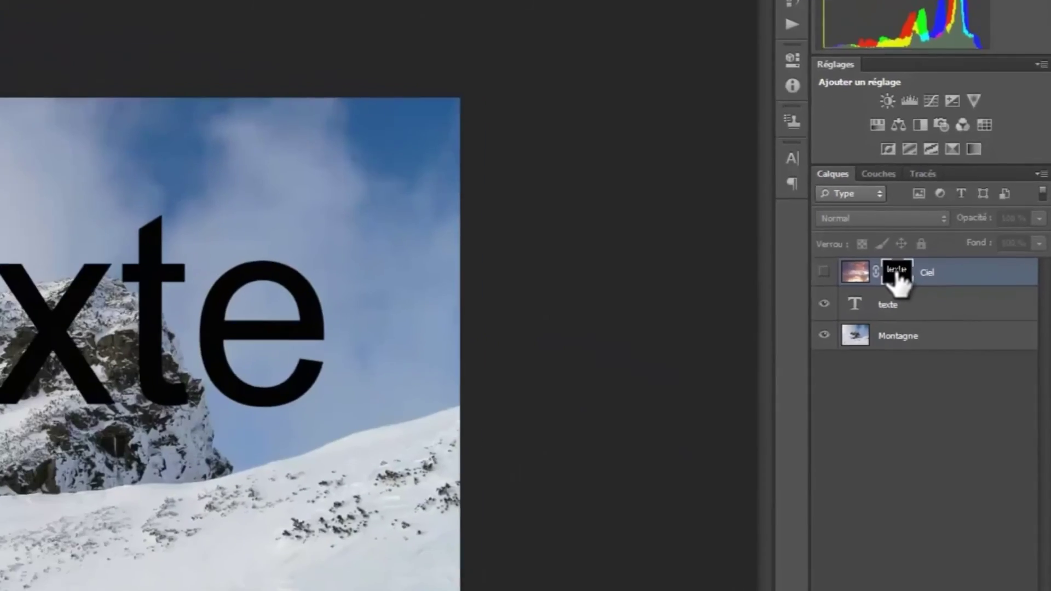
click(824, 274)
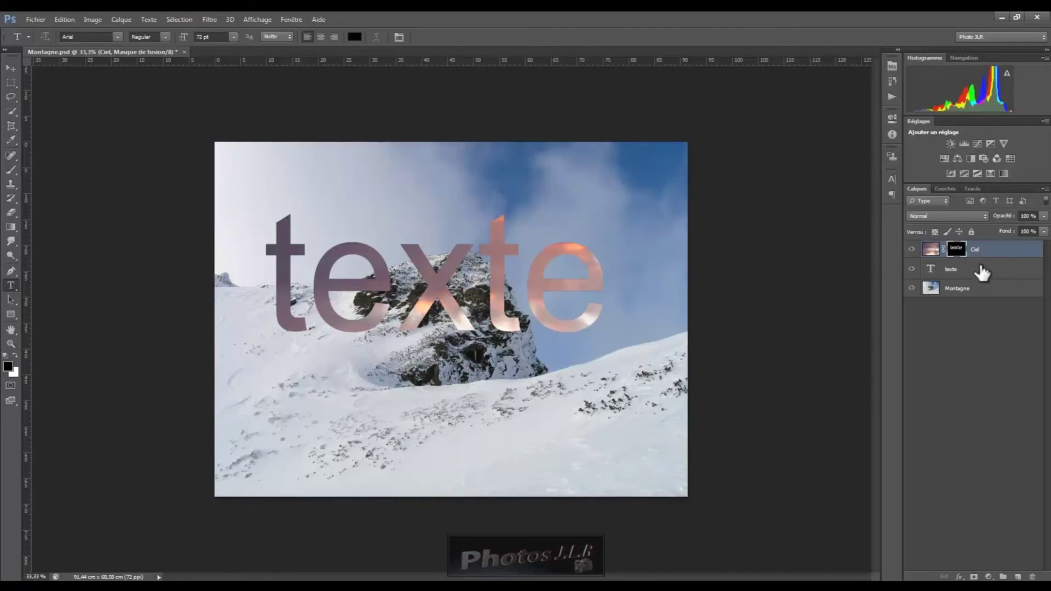
Move the texte layer diagonally down and to the right, away from the sky-filled lettering
click(931, 273)
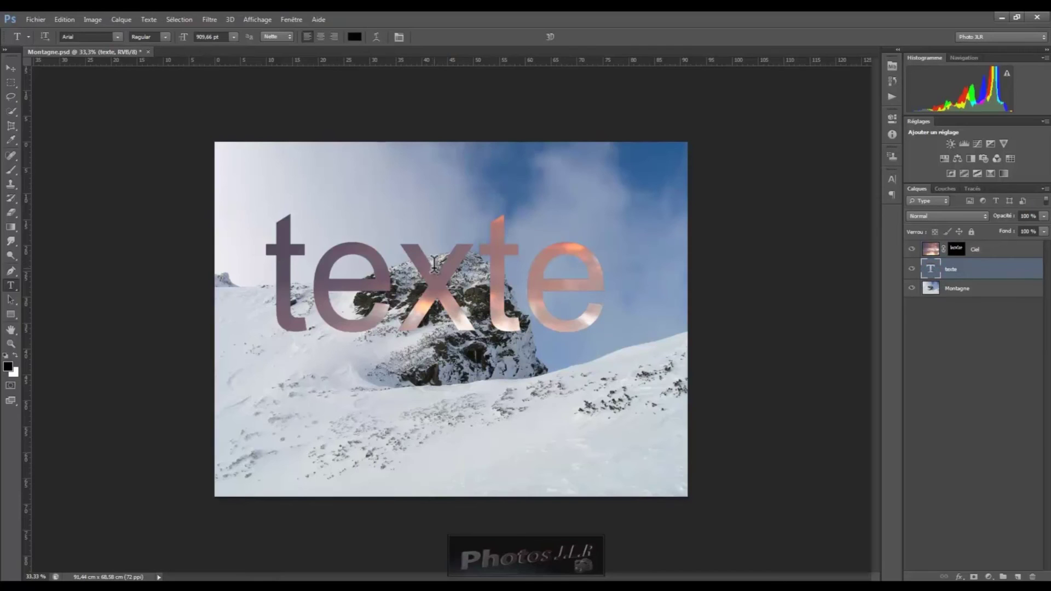
click(11, 68)
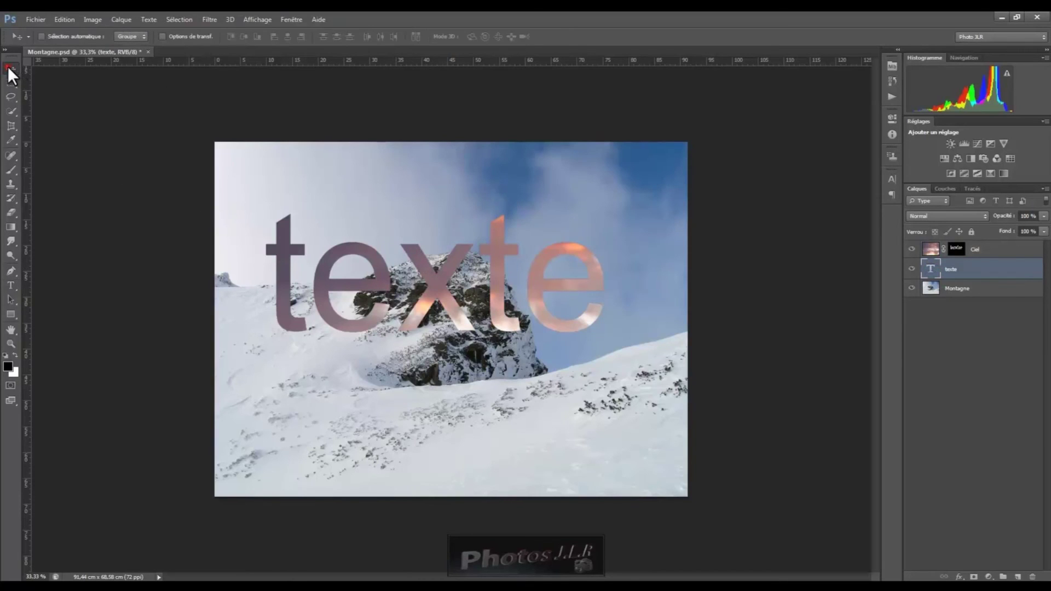
drag(440, 291, 491, 345)
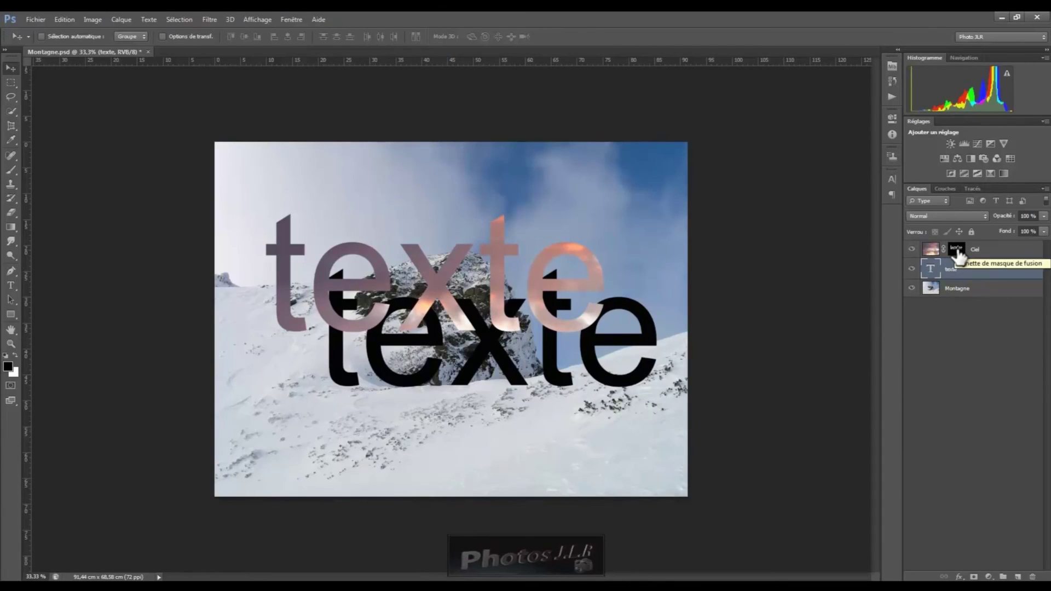
Edit the text layer to read "Texte" with a capital T, and shift it left so the whole word fits in the image
double_click(931, 273)
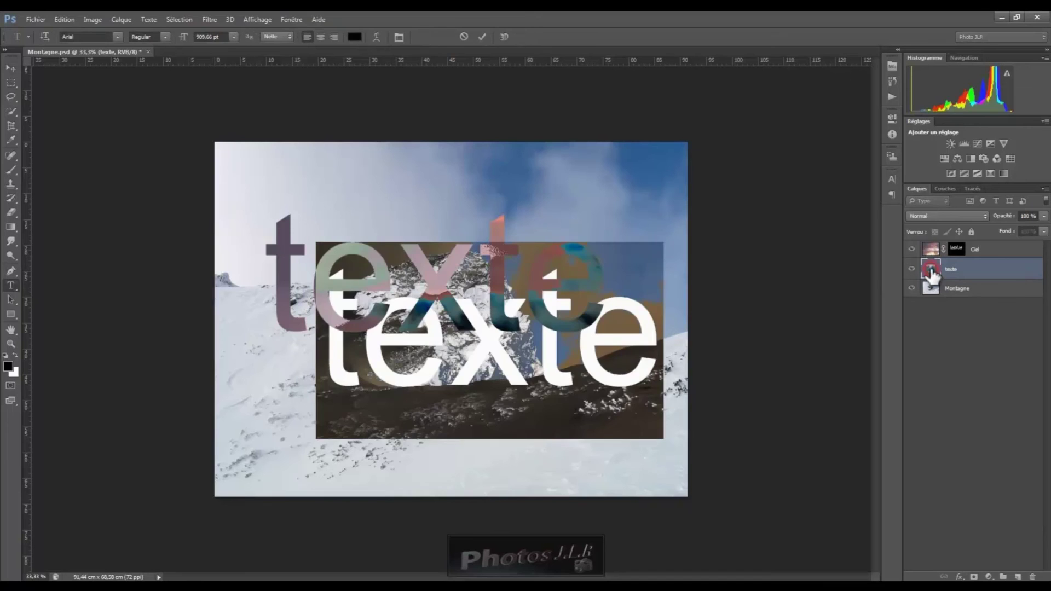
click(348, 334)
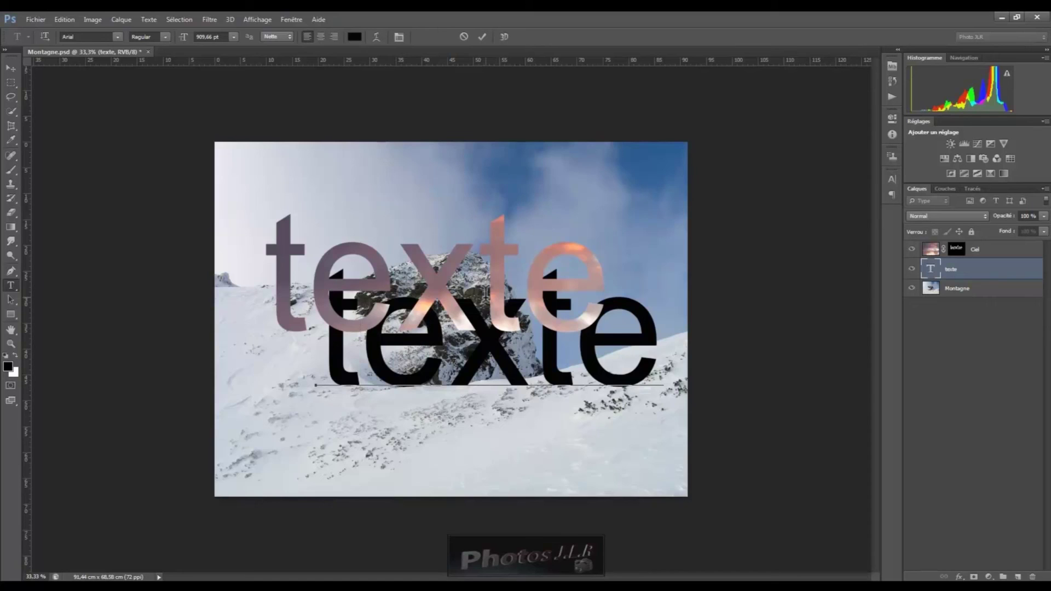
key(BackSpace)
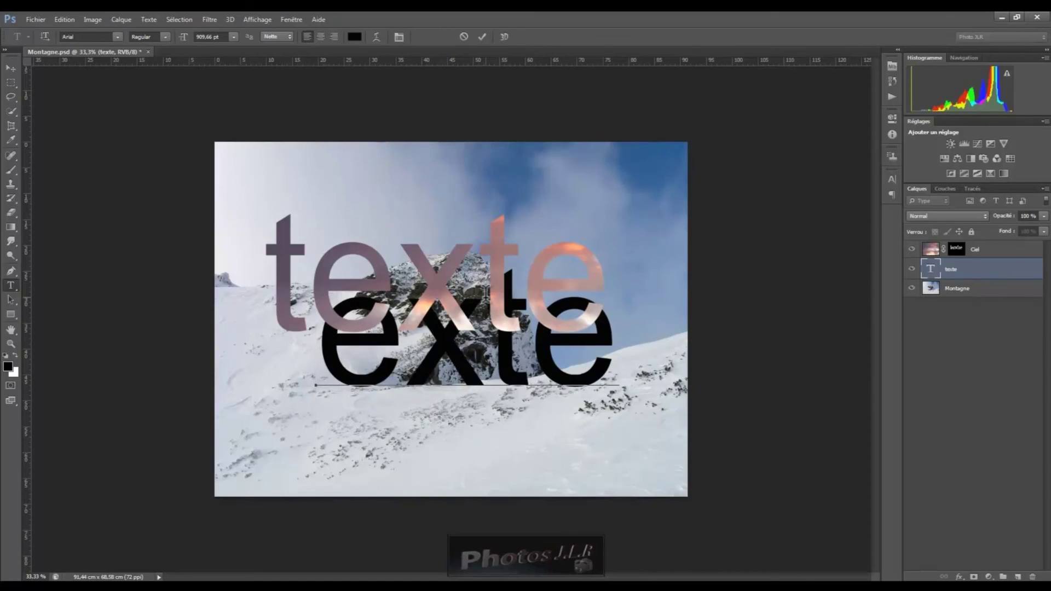
text(T)
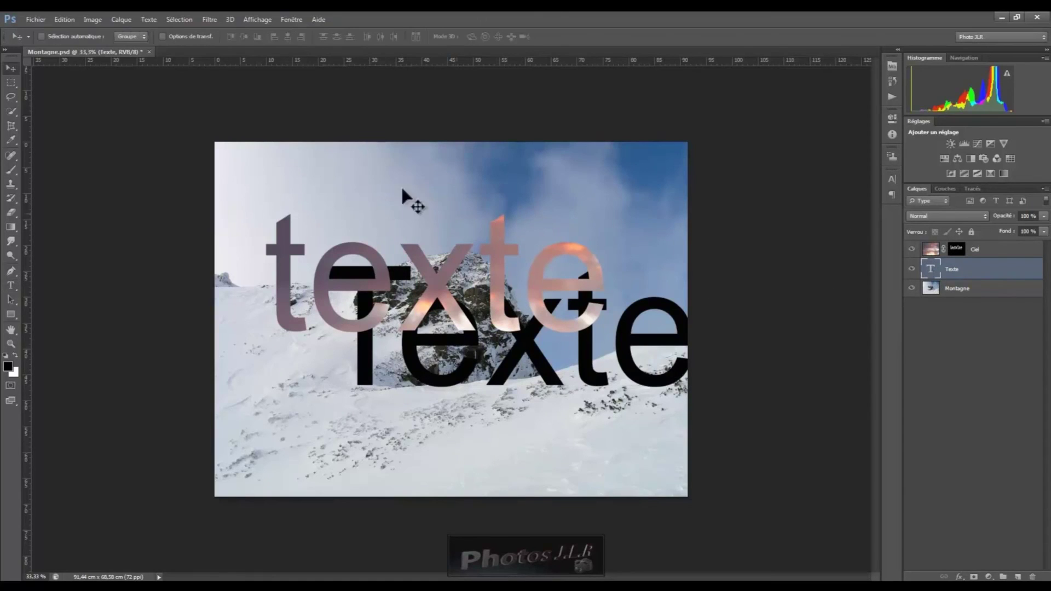
click(10, 67)
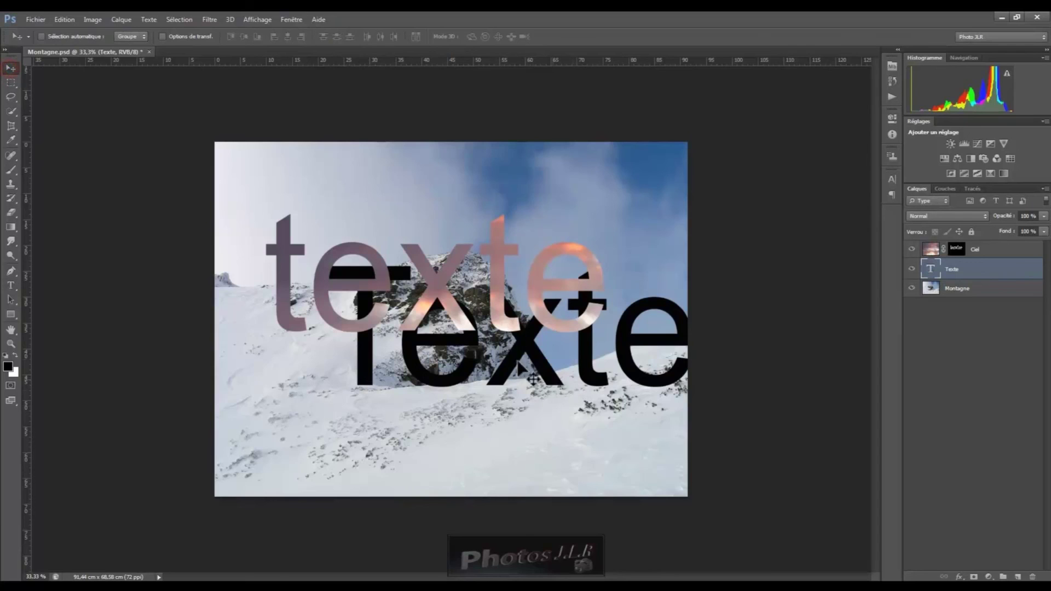
drag(528, 351, 475, 352)
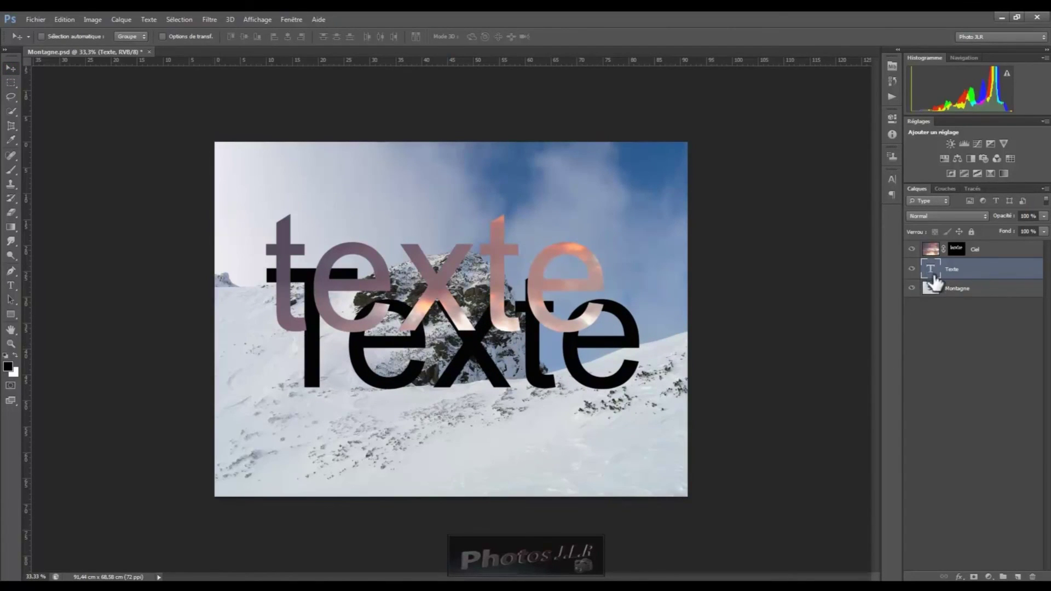
Delete Ciel's layer mask without applying it, and make the Ciel layer visible and selected above Texte
click(957, 250)
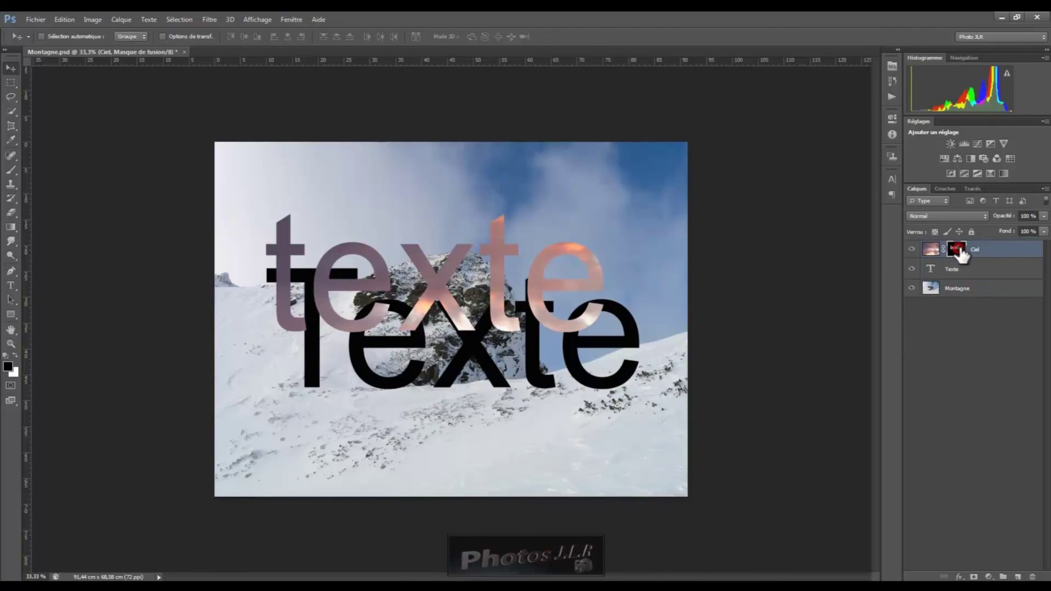
drag(960, 253, 1032, 578)
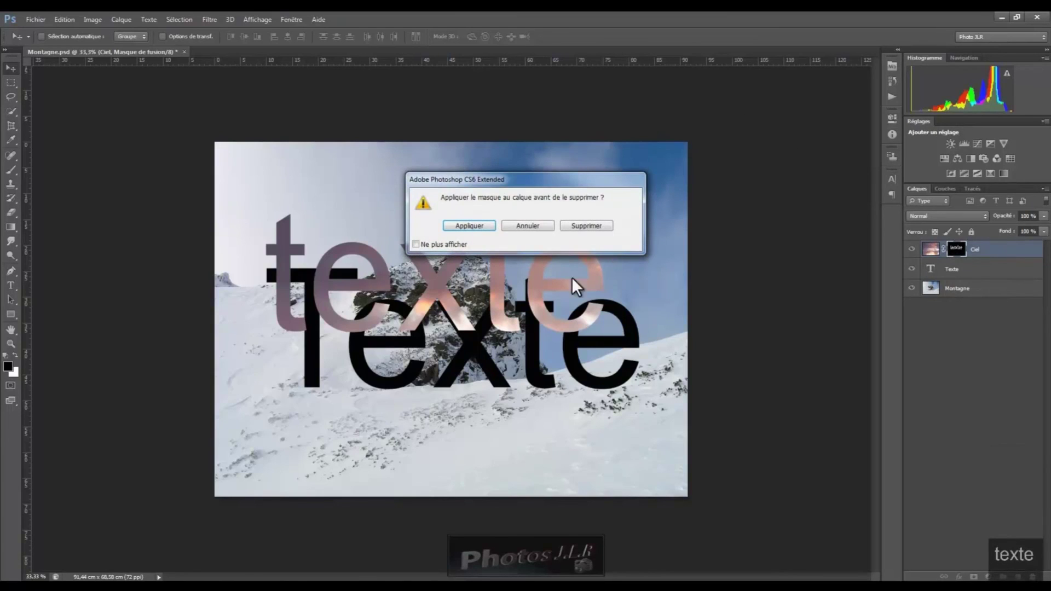
click(585, 225)
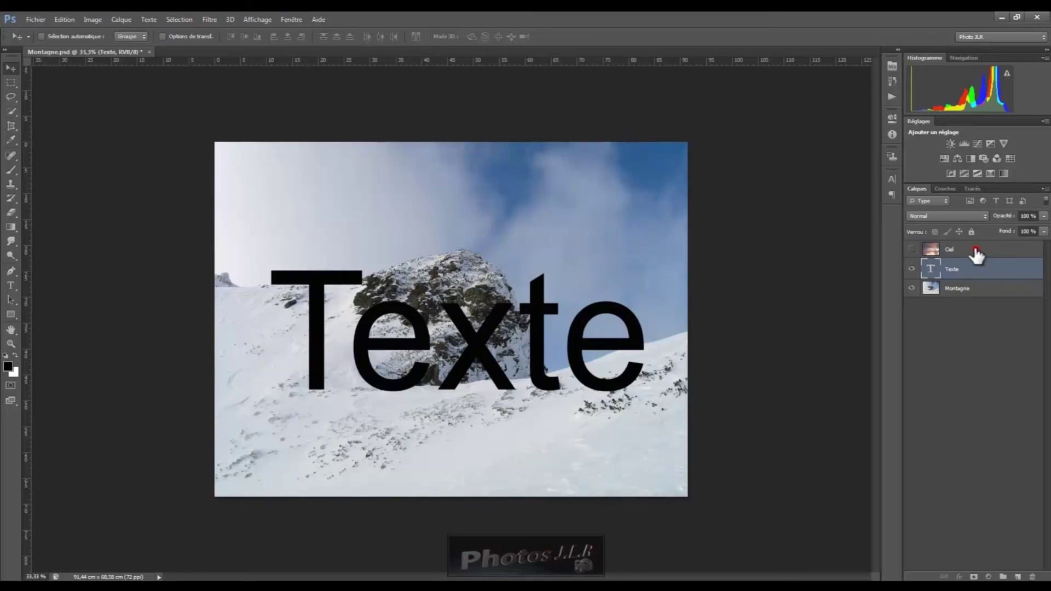
click(975, 249)
click(912, 249)
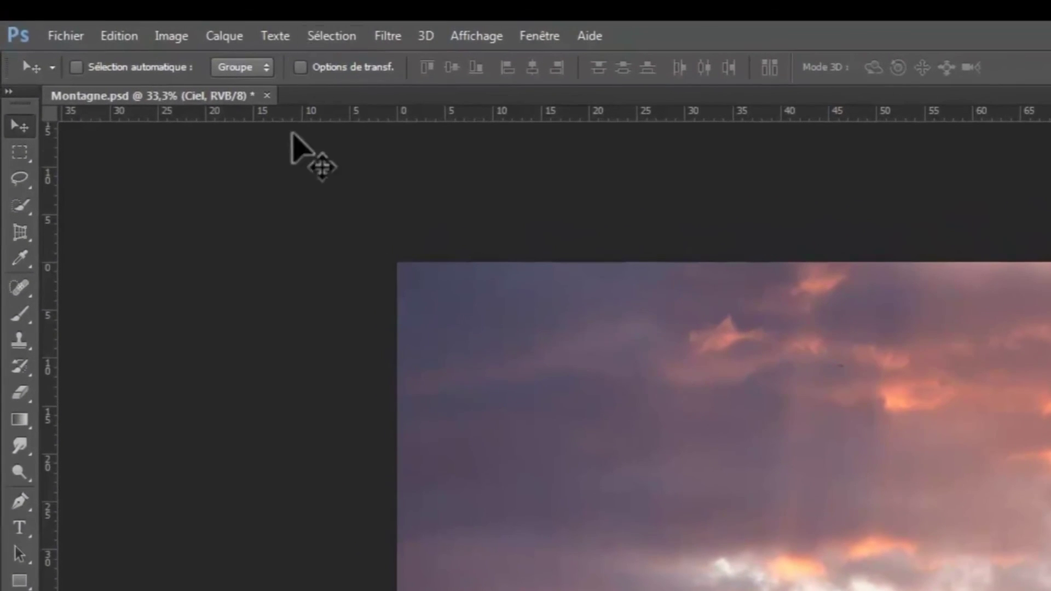
click(228, 40)
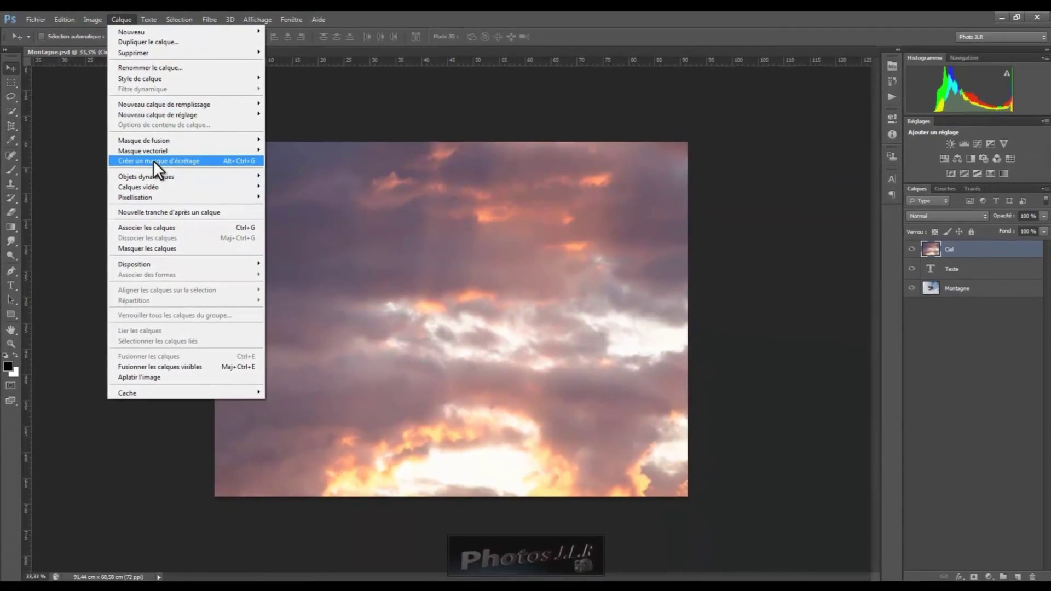
click(783, 153)
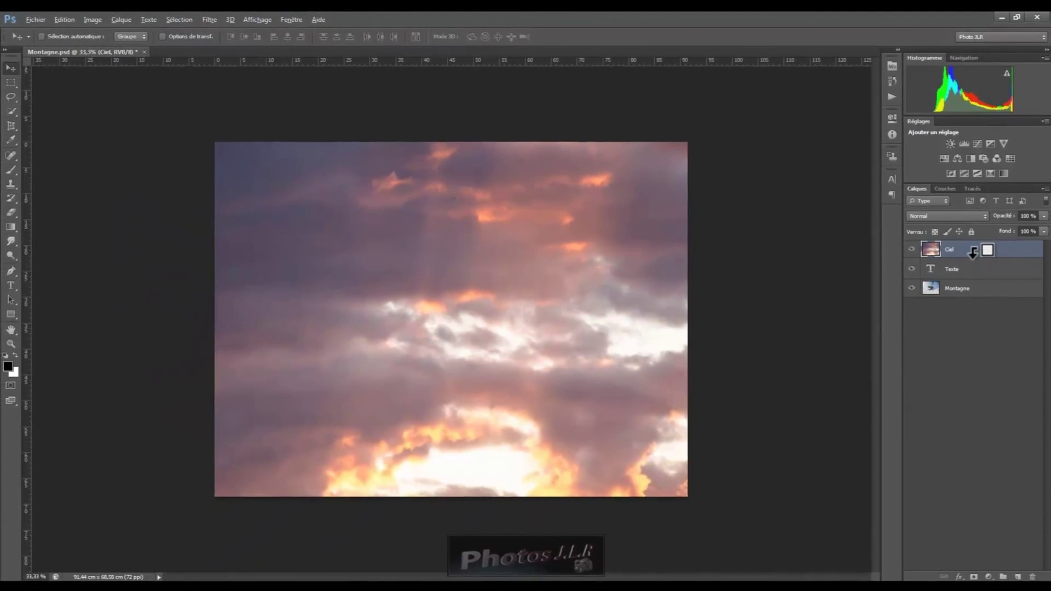
Clip the Ciel layer to the Texte layer, and reposition the sky image within the lettering so it fills the whole word
alt+click(973, 252)
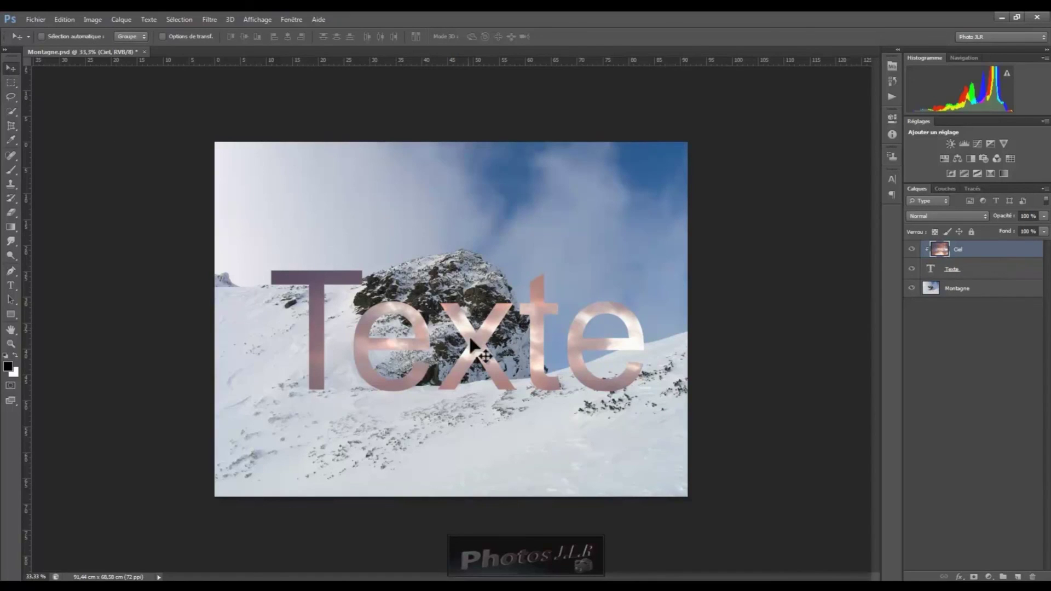
drag(478, 343, 250, 309)
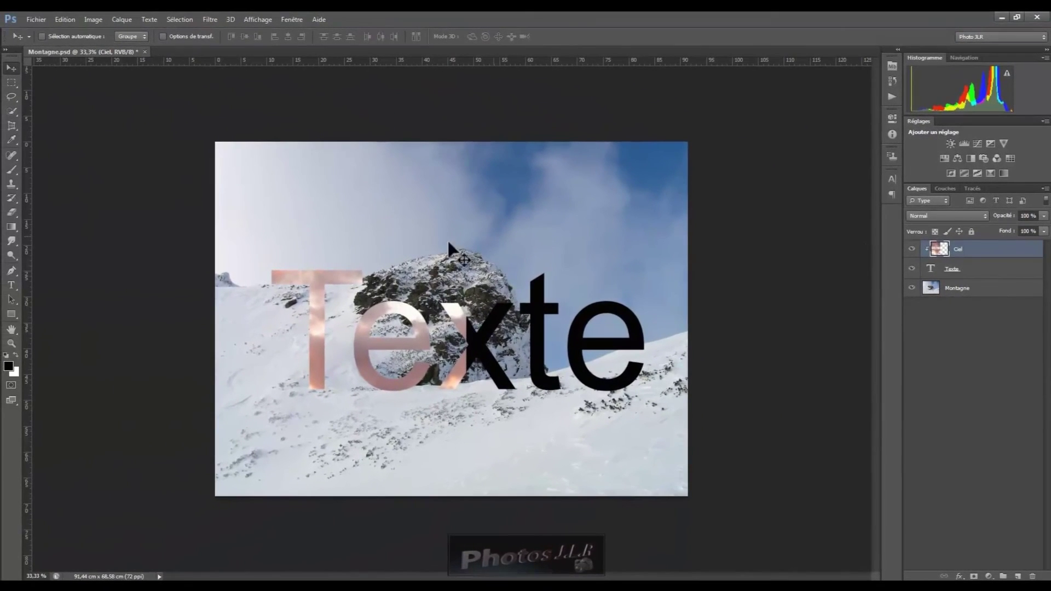
drag(367, 348, 555, 345)
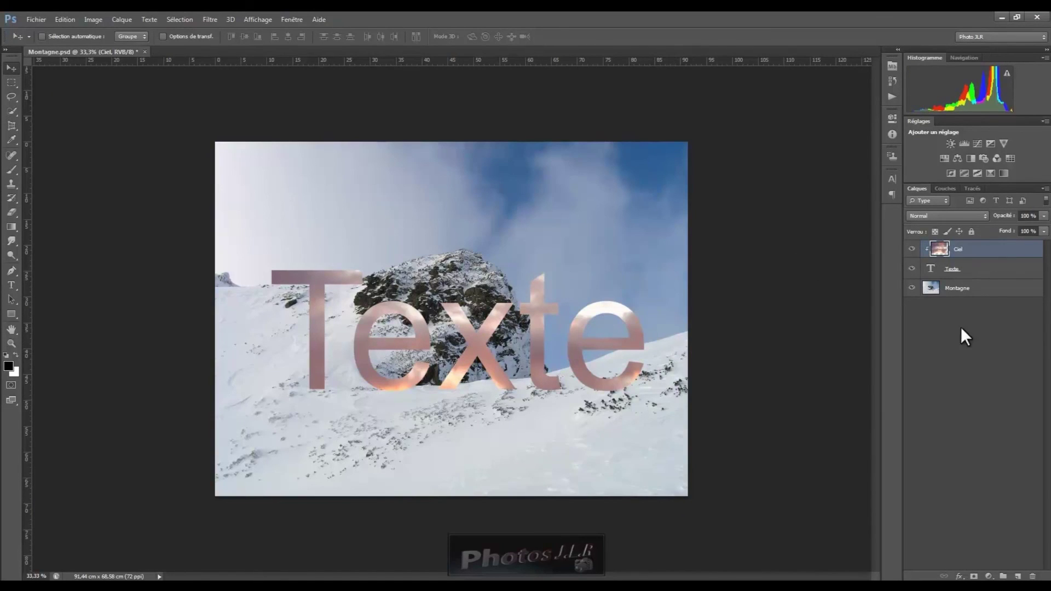
Move the Texte layer independently of Ciel, placing the word higher across the mountain peak with every letter inside the sky image
click(931, 272)
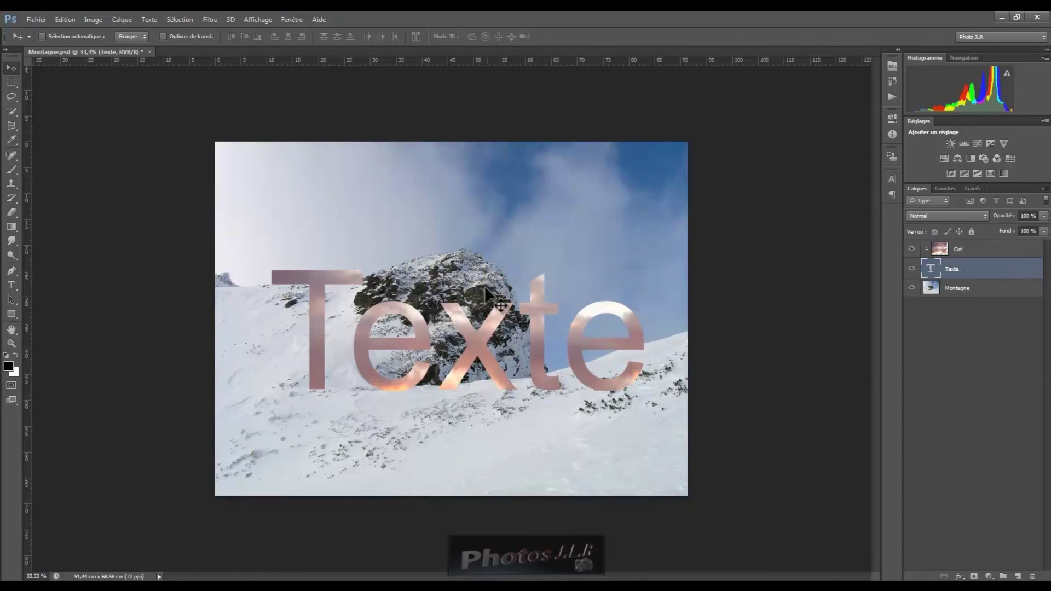
drag(475, 344, 516, 249)
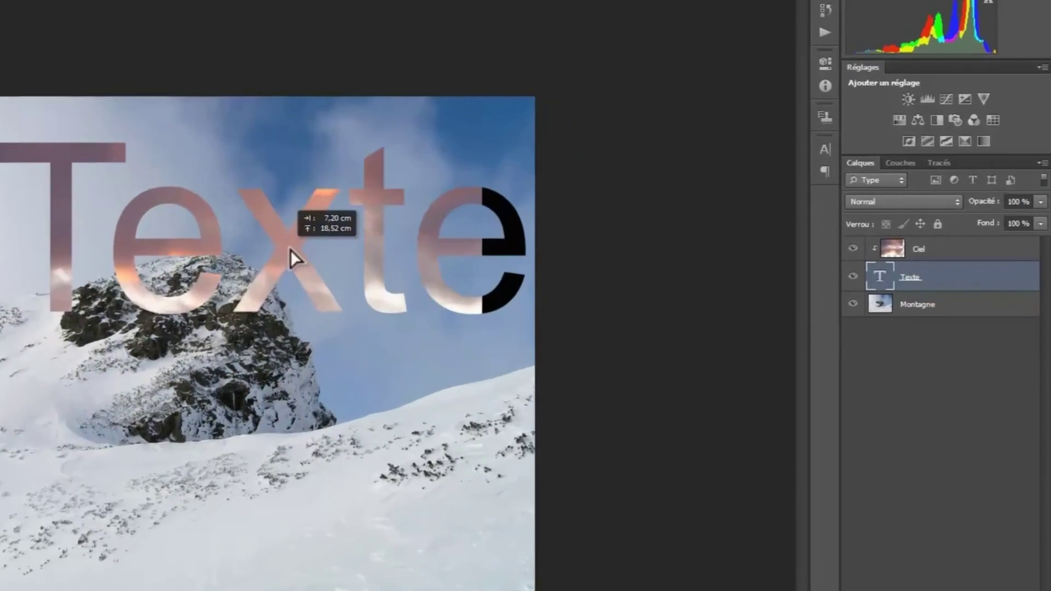
drag(291, 249, 301, 250)
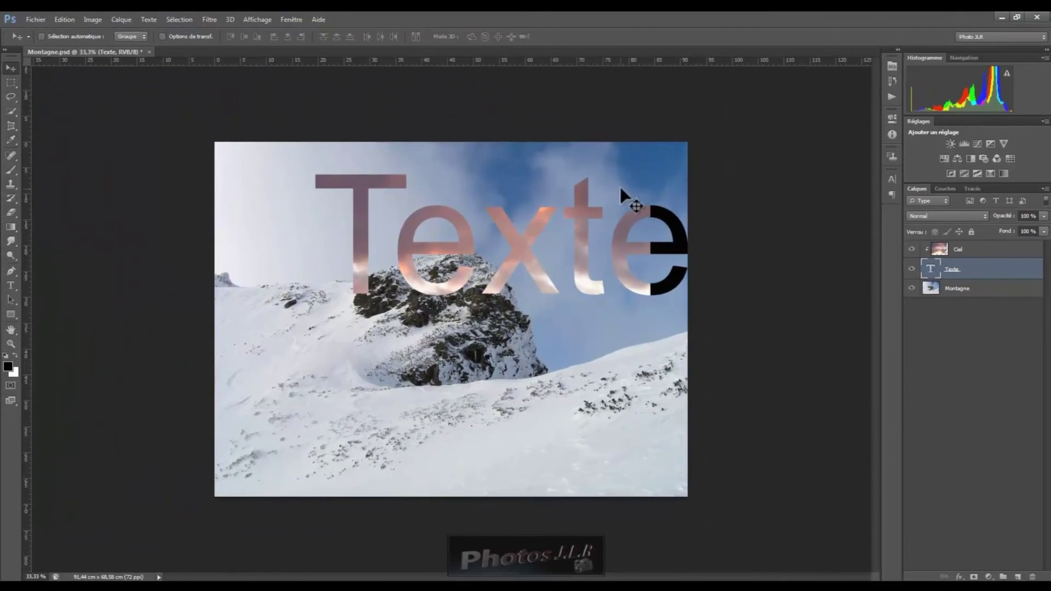
drag(522, 245, 460, 296)
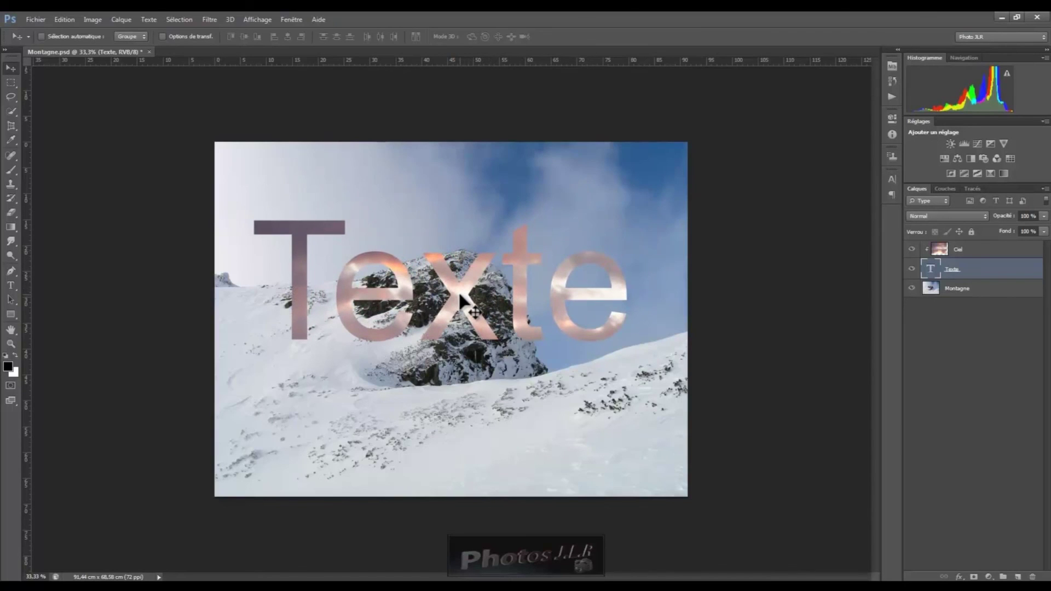